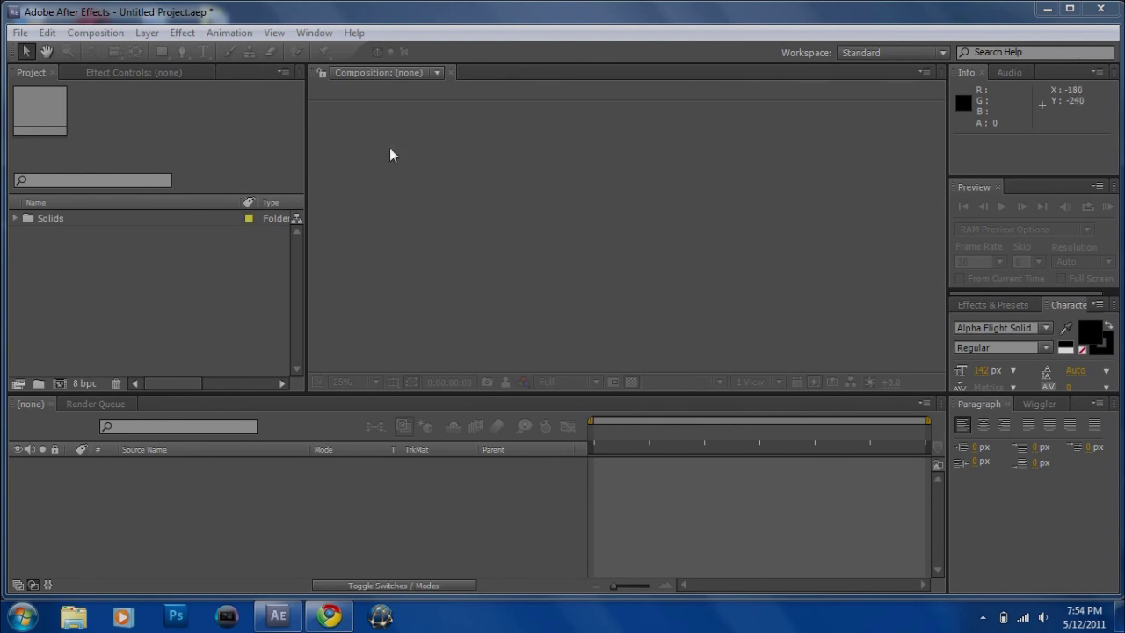
Create and open a new composition named 'sdsf' at 1280×720, 30 fps.
left_click(436, 152)
left_click(96, 32)
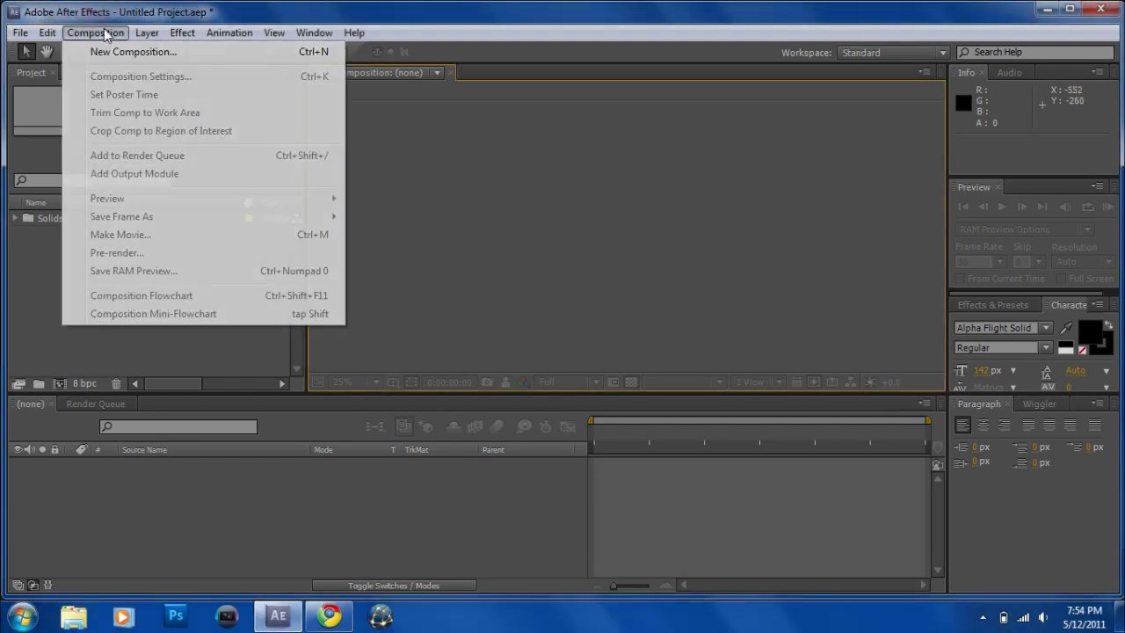
left_click(100, 47)
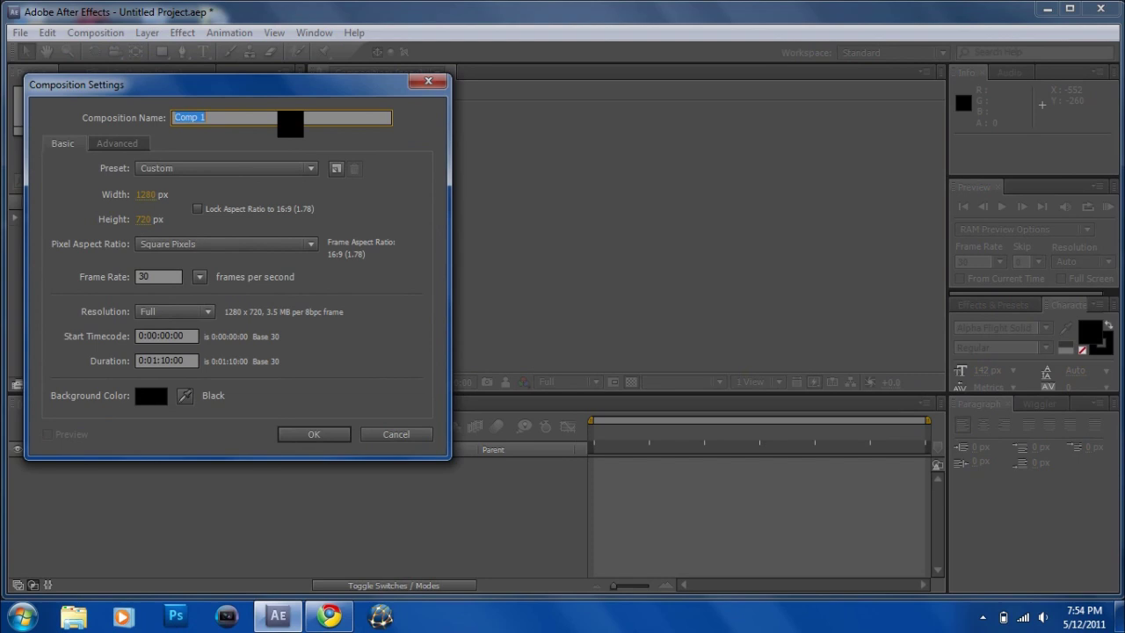
type("sdsf")
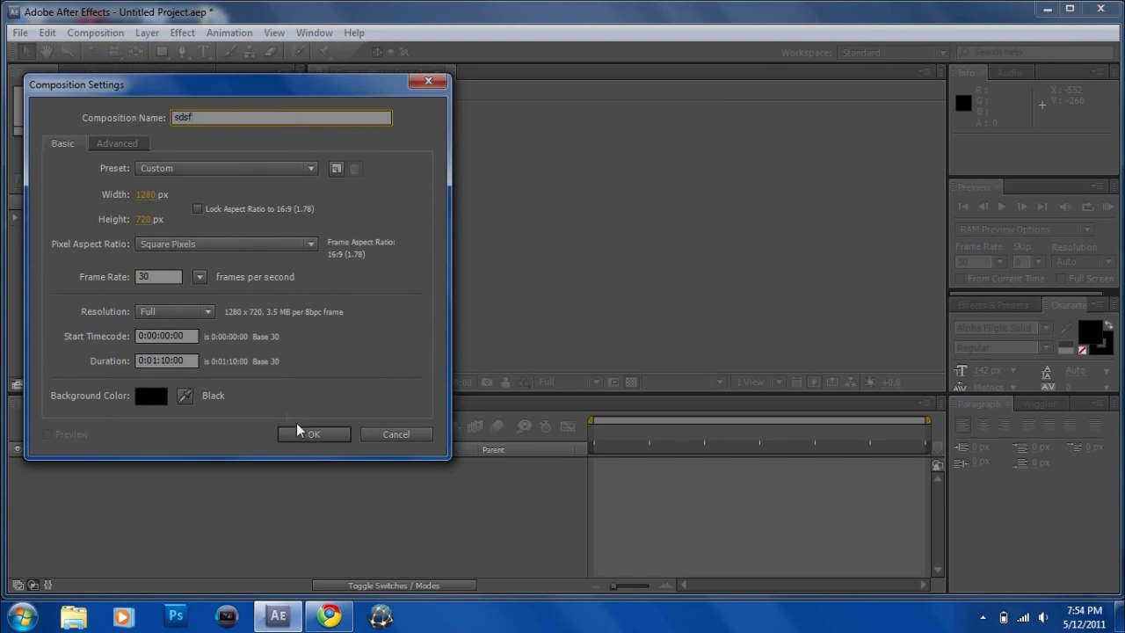
left_click(299, 433)
scroll(594, 258, "up", 2)
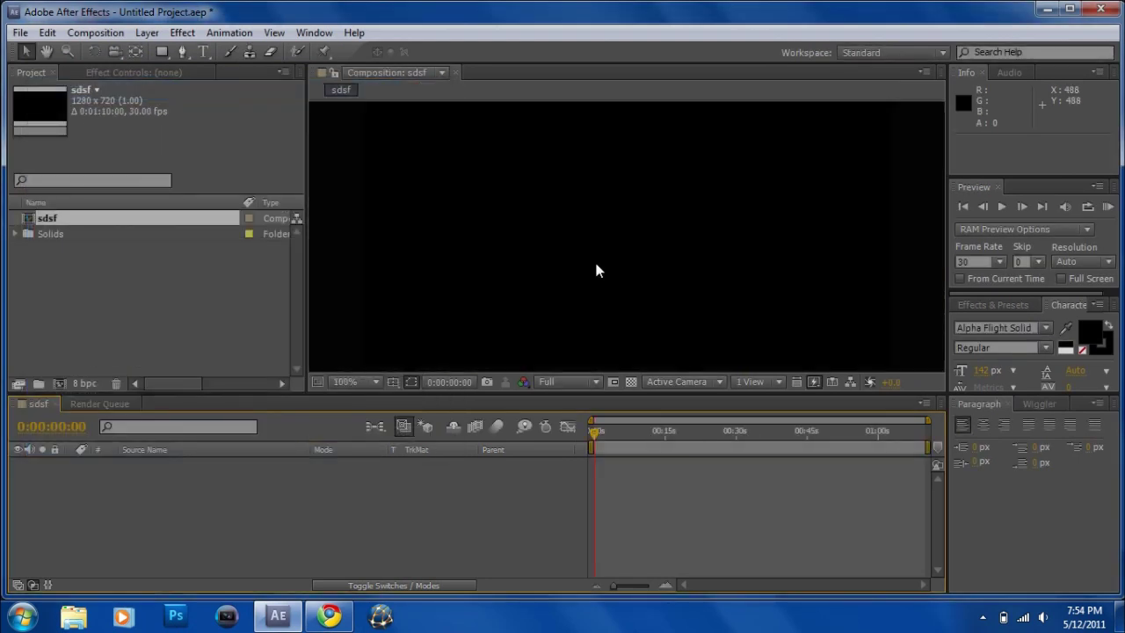
scroll(592, 258, "down", 2)
Add a comp-sized Medium Cyan Solid 1 layer filling the sdsf frame.
left_click(147, 33)
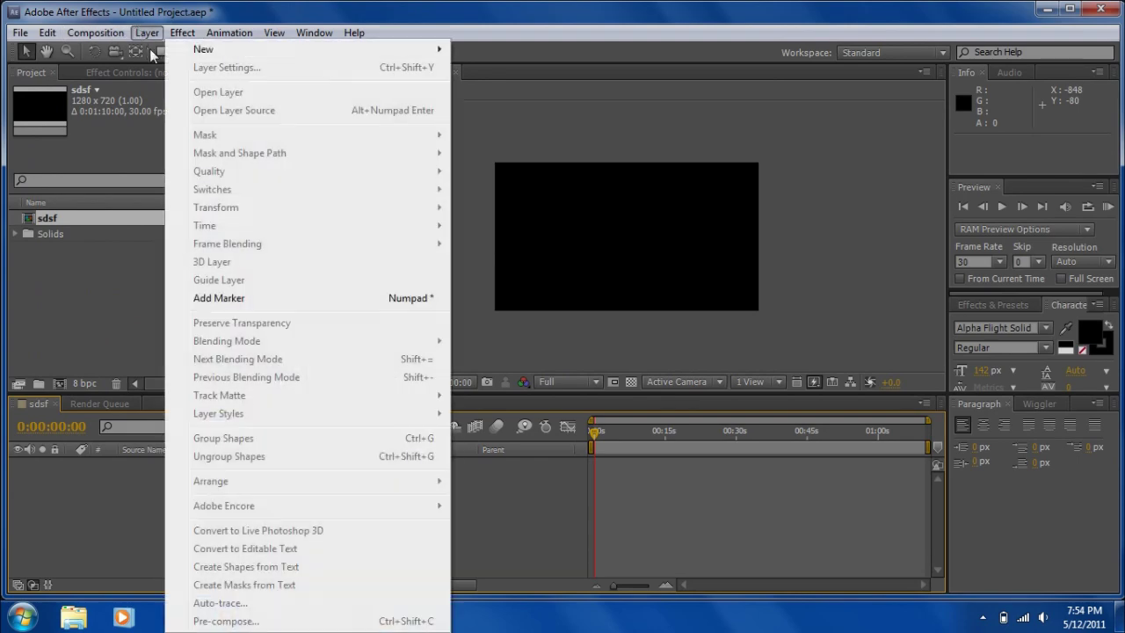
mouse_move(233, 51)
left_click(542, 67)
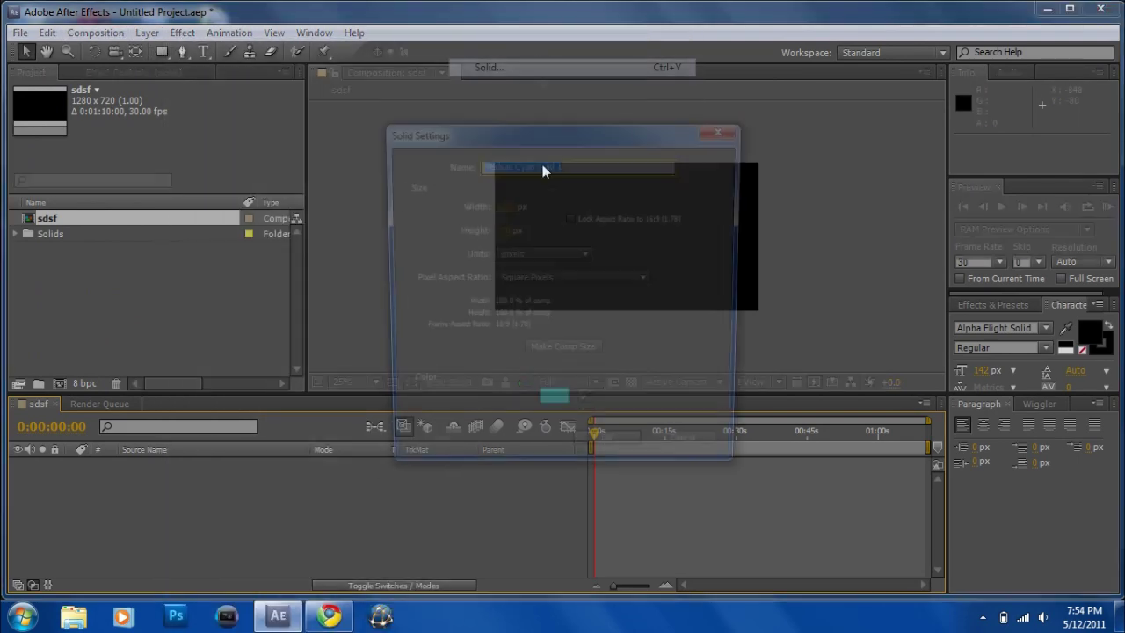
left_click(622, 457)
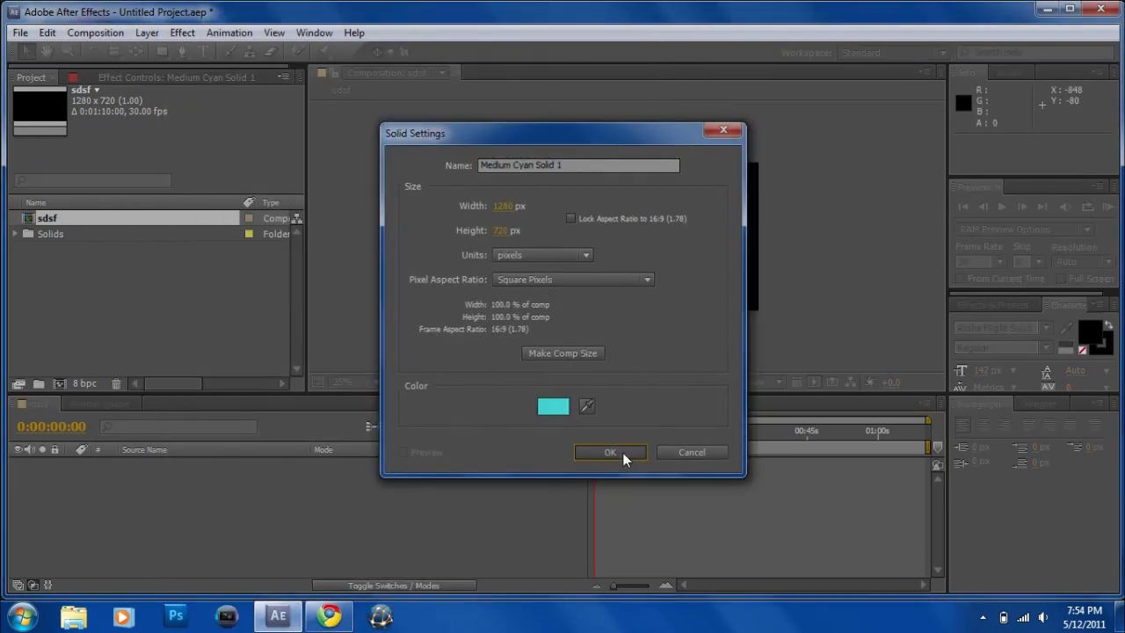
left_click(187, 484)
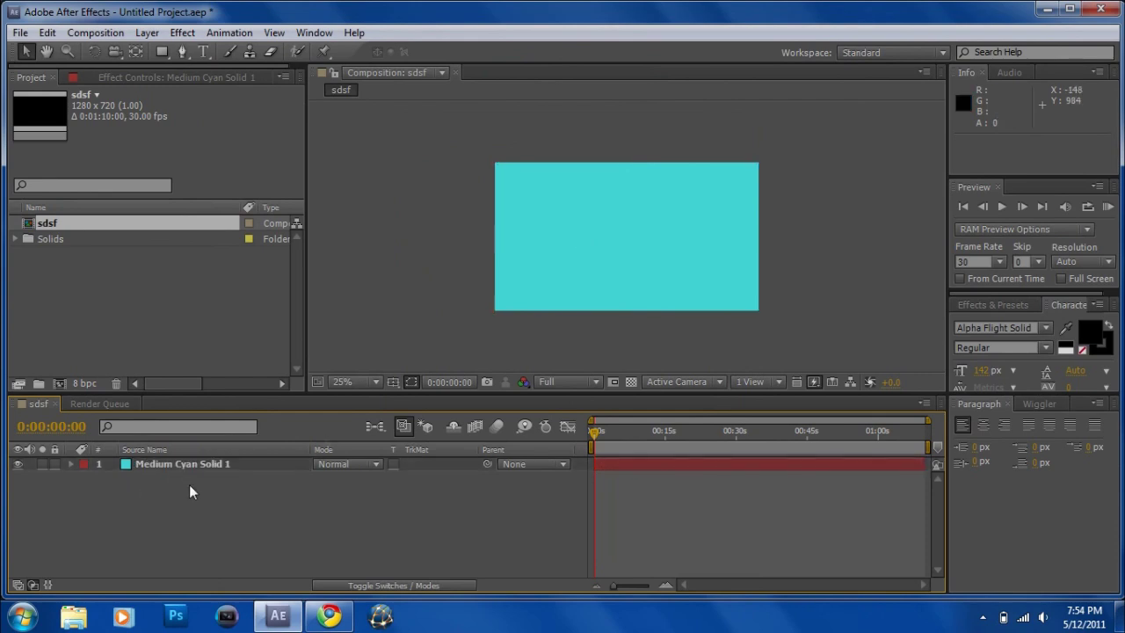
left_click(189, 464)
scroll(568, 284, "up", 2)
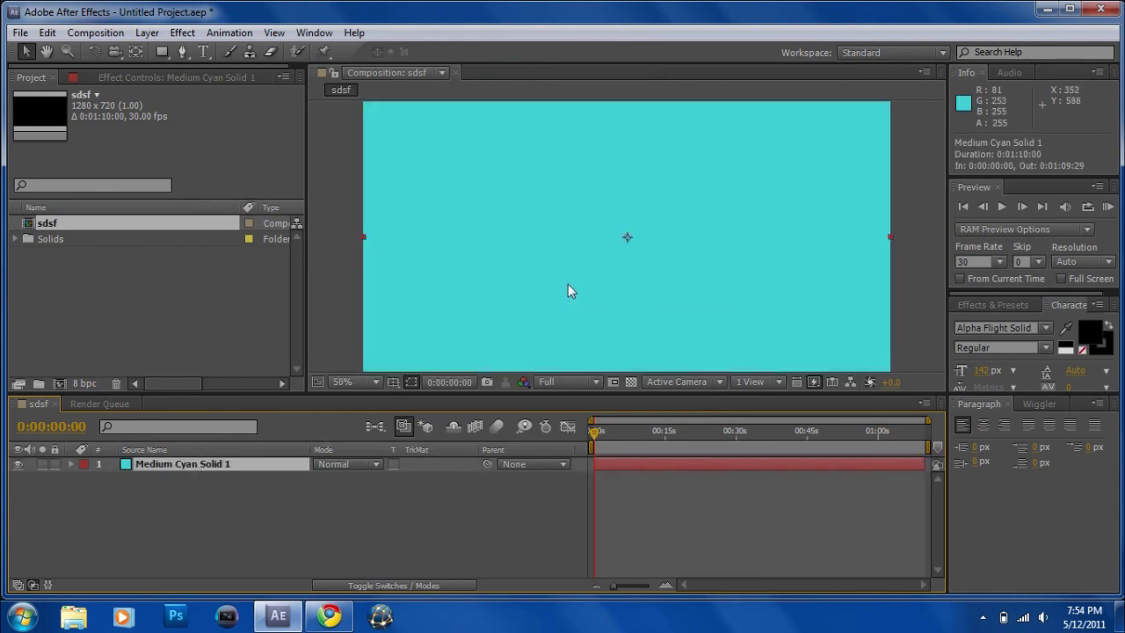
scroll(572, 167, "down", 2)
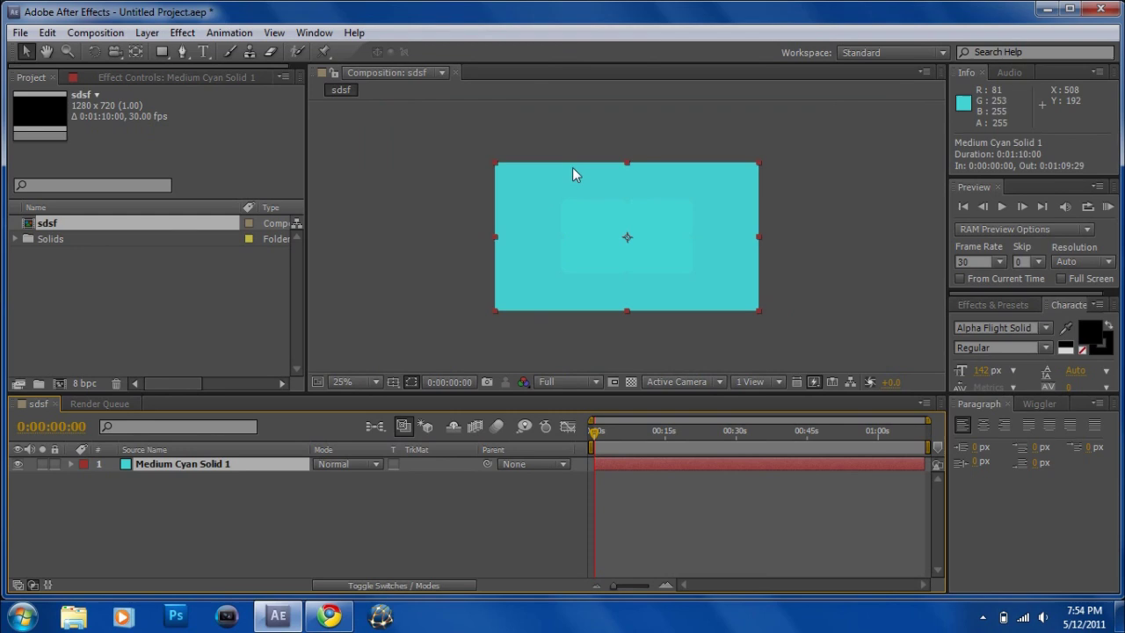
scroll(572, 167, "up", 2)
scroll(572, 175, "down", 2)
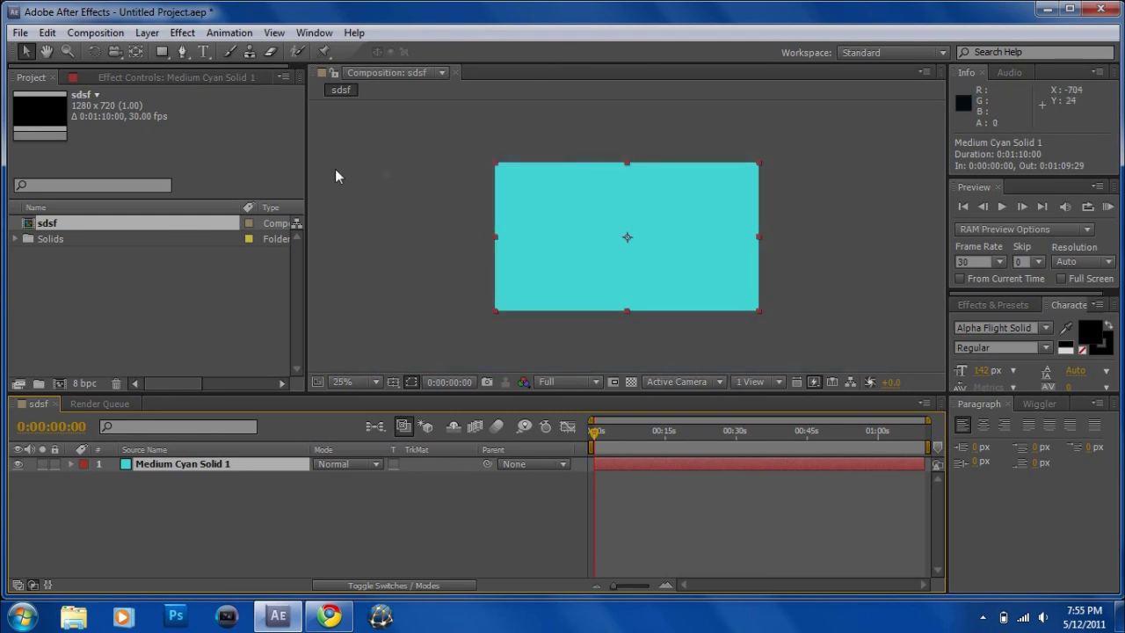
left_click(428, 204)
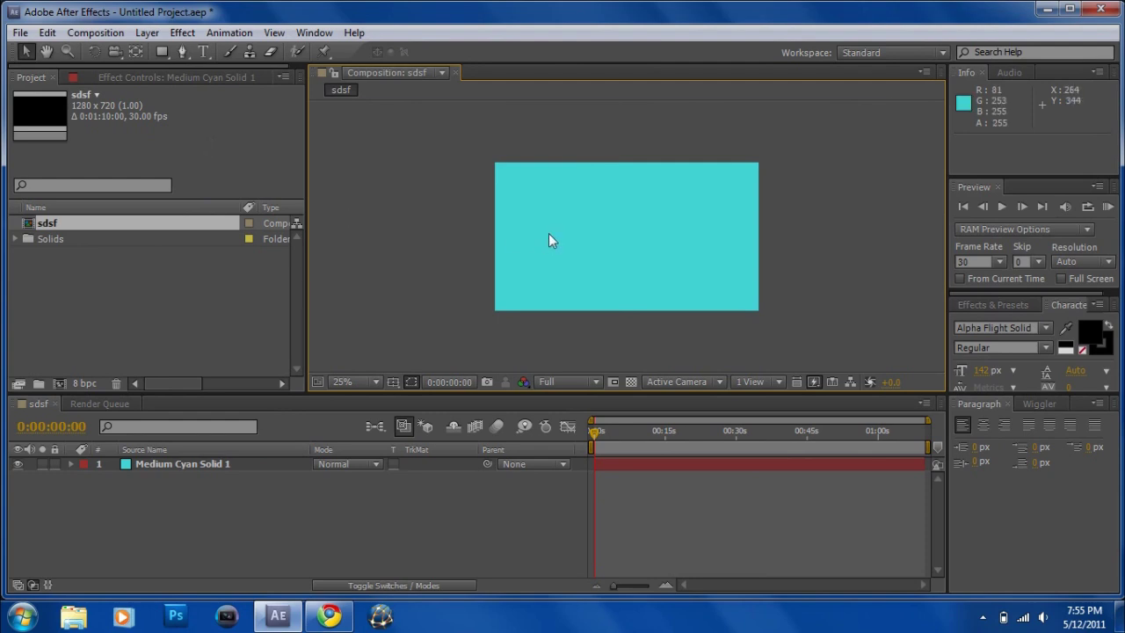
Add point light Light 1 and drag it to the left edge, at 113.3, 306.7, -444.4.
key("period")
left_click(147, 34)
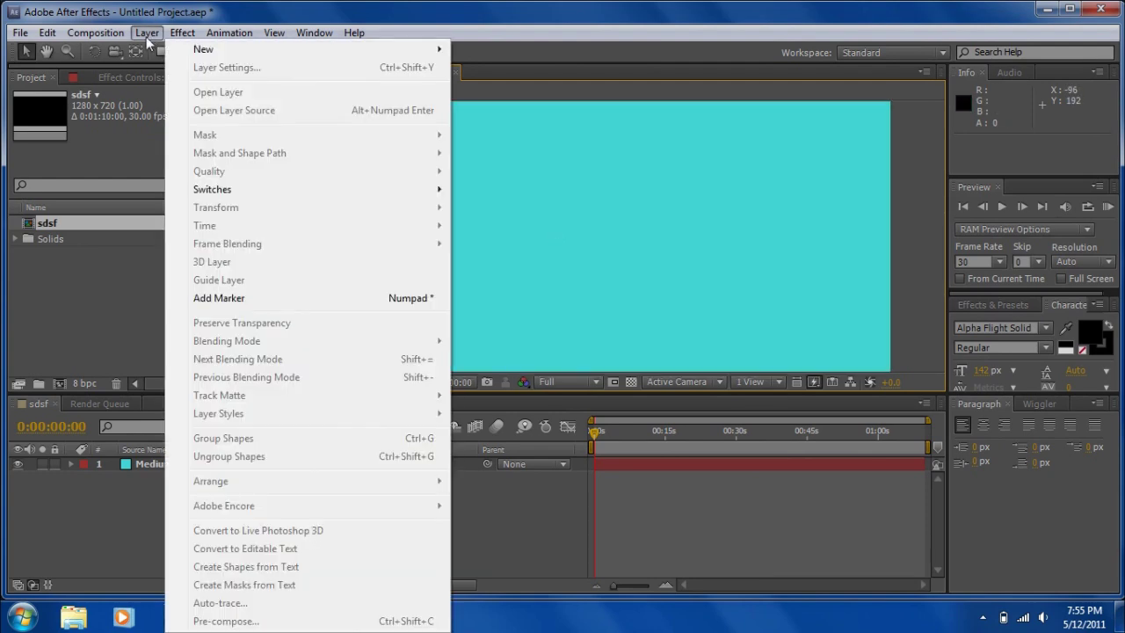
mouse_move(190, 51)
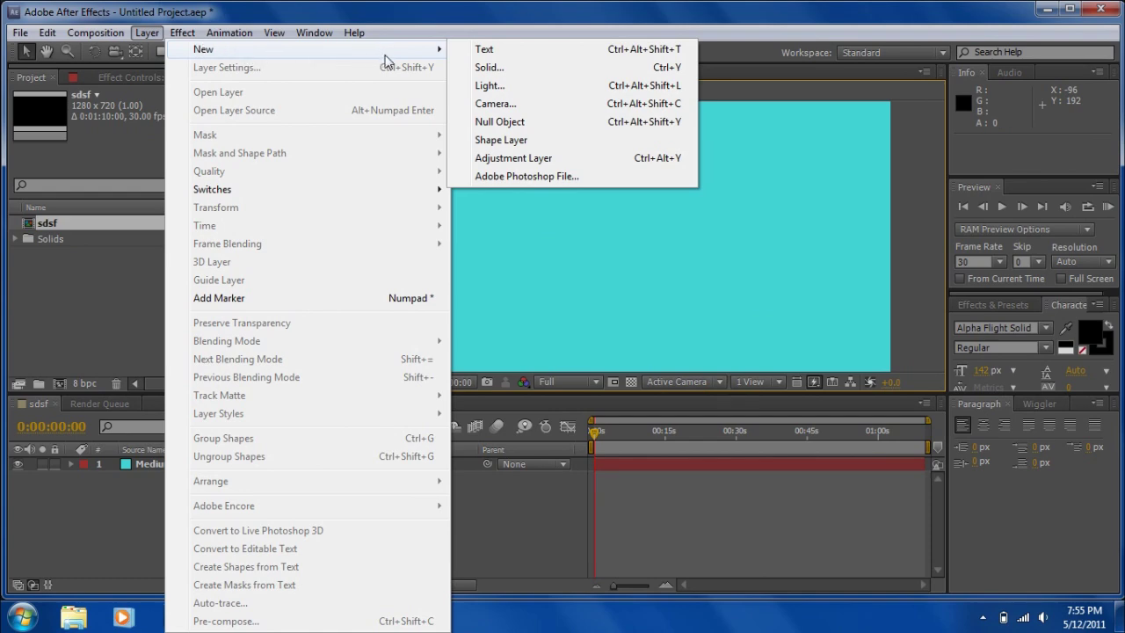
left_click(489, 86)
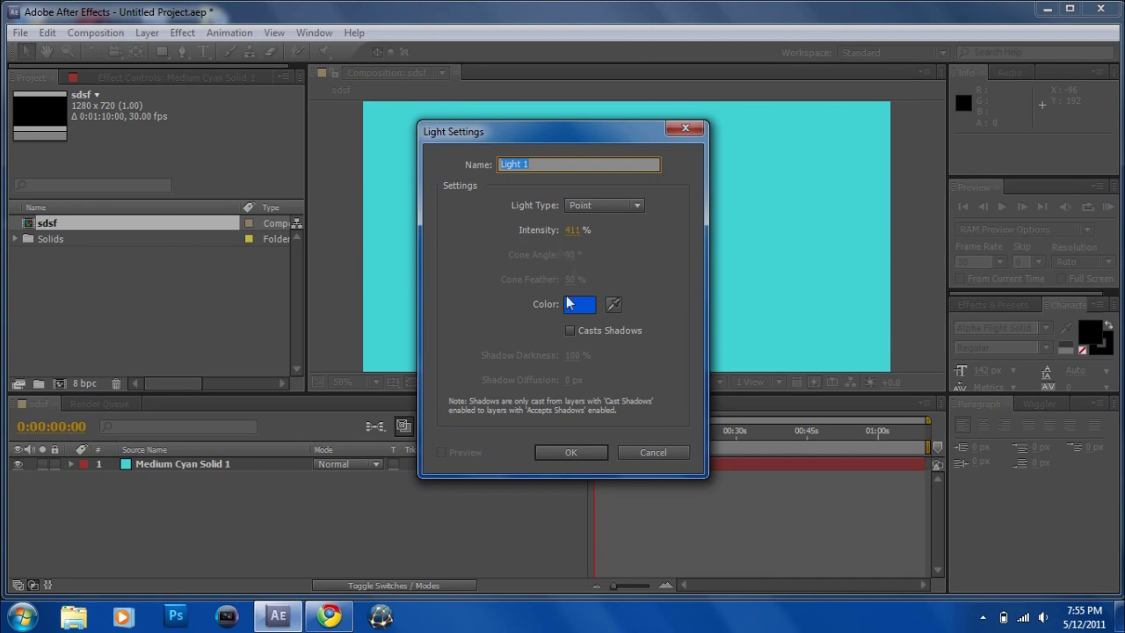
left_click(595, 451)
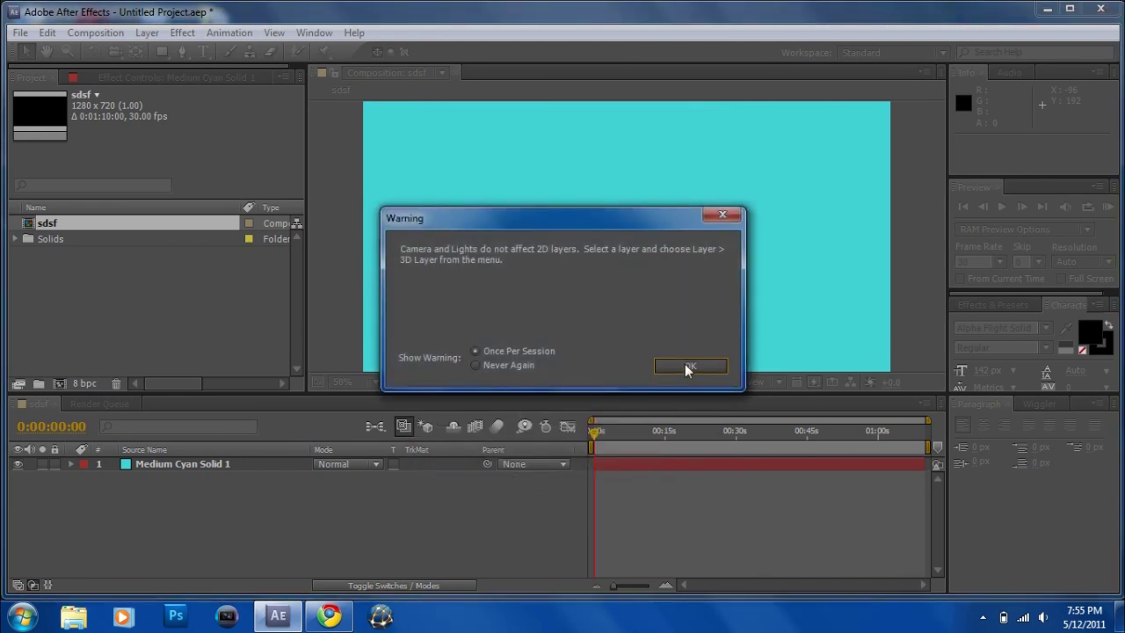
left_click(688, 366)
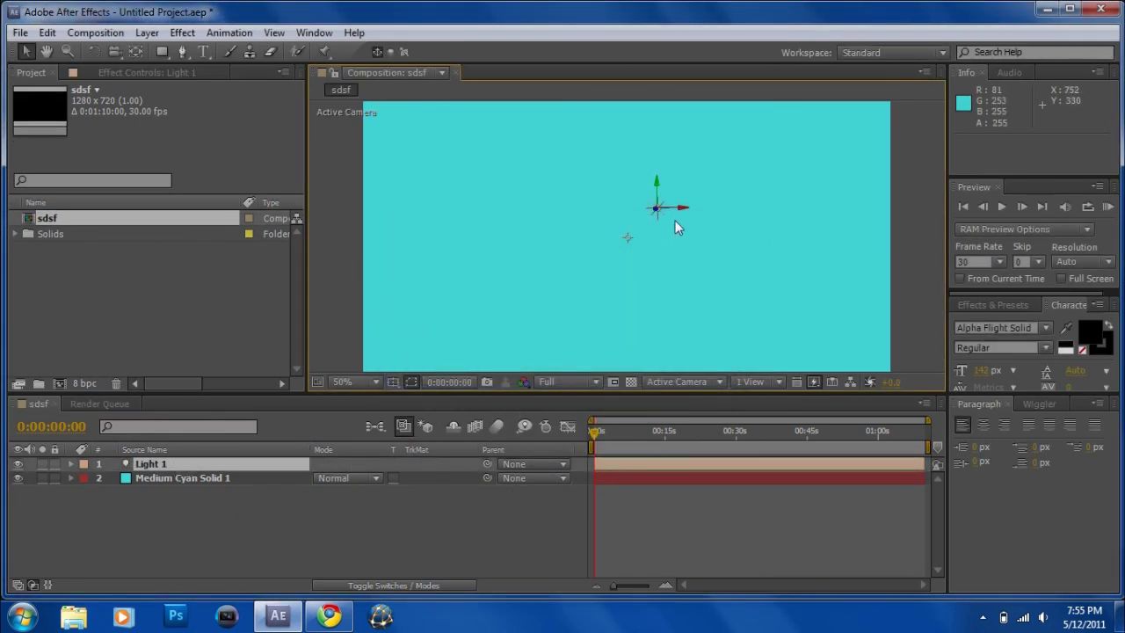
left_click_drag(685, 214, 443, 228)
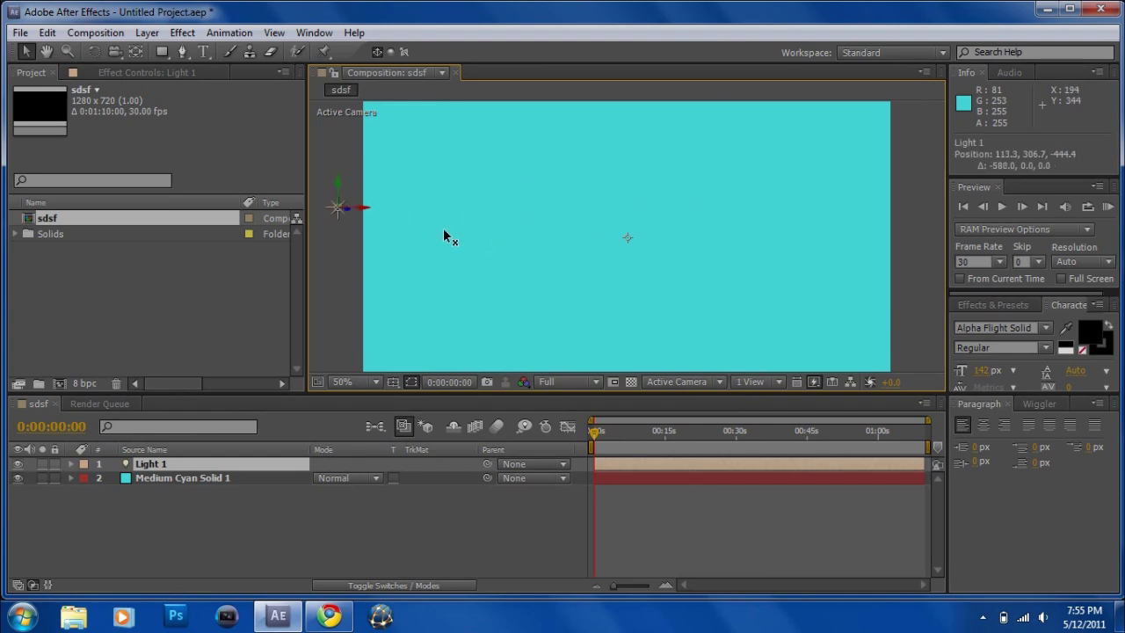
Rename the Light 1 layer to 'emittler'.
right_click(172, 465)
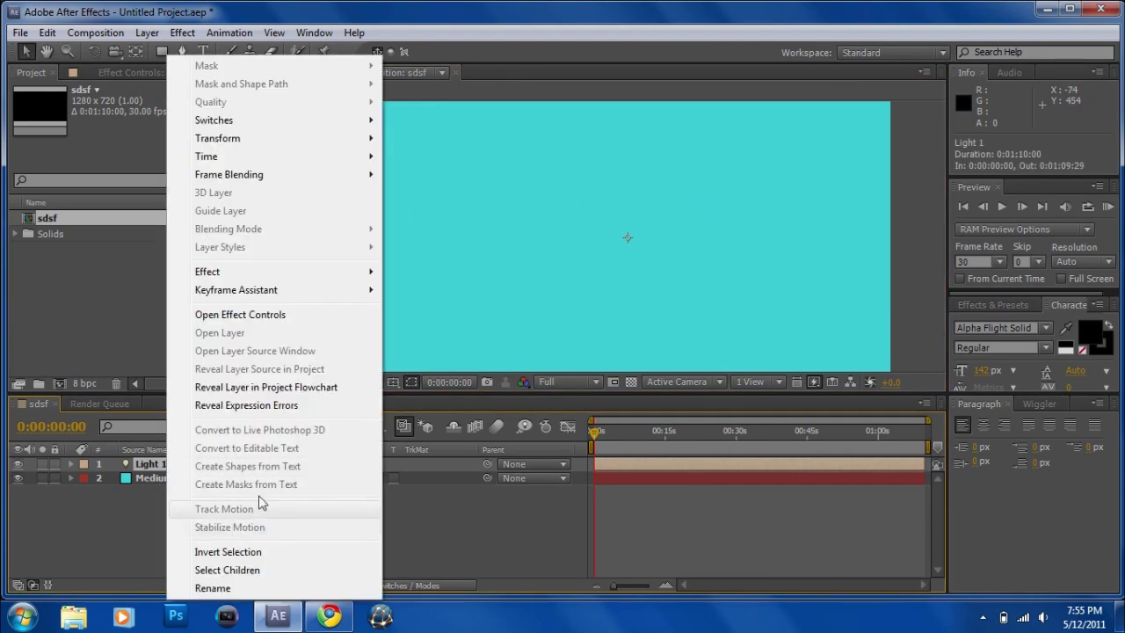
left_click(246, 497)
right_click(202, 466)
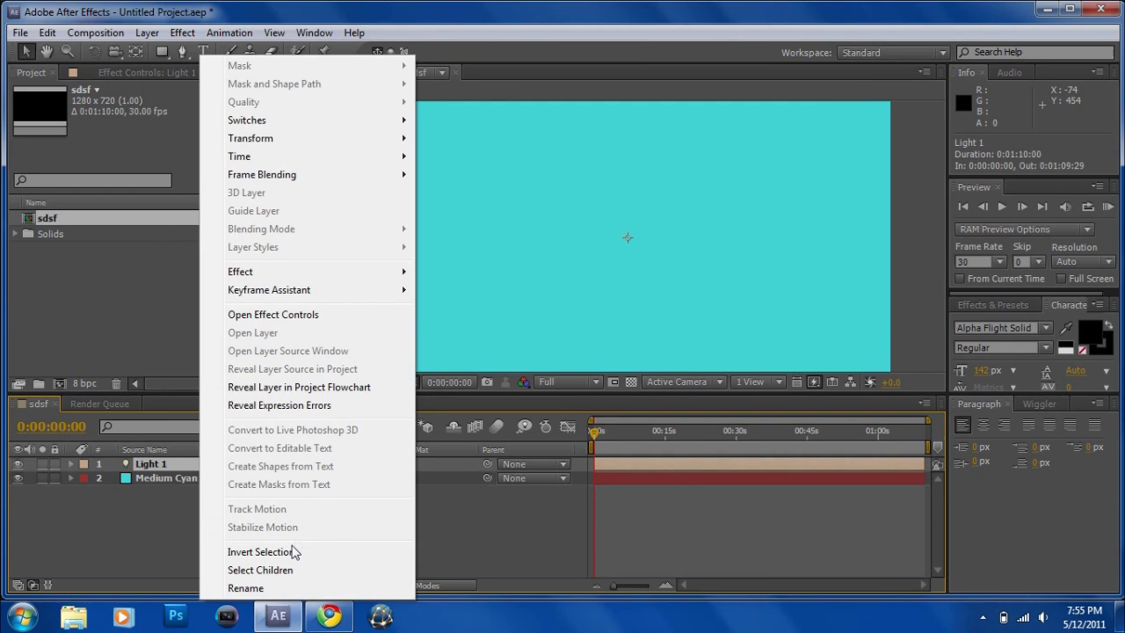
left_click(250, 588)
key("BackSpace")
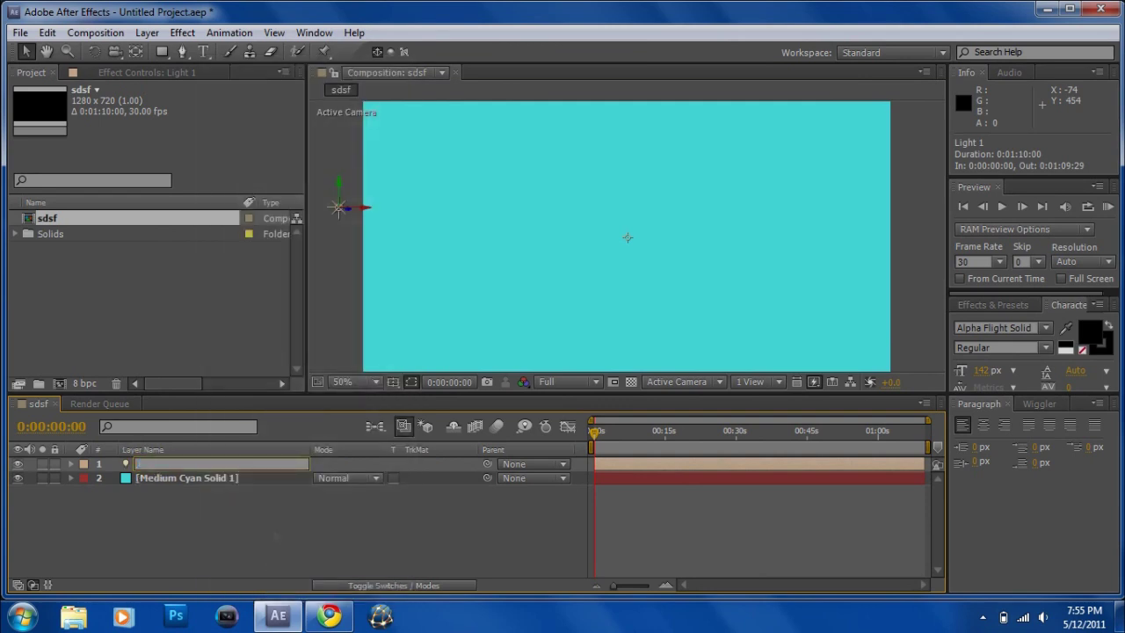
type("emittler")
left_click(242, 531)
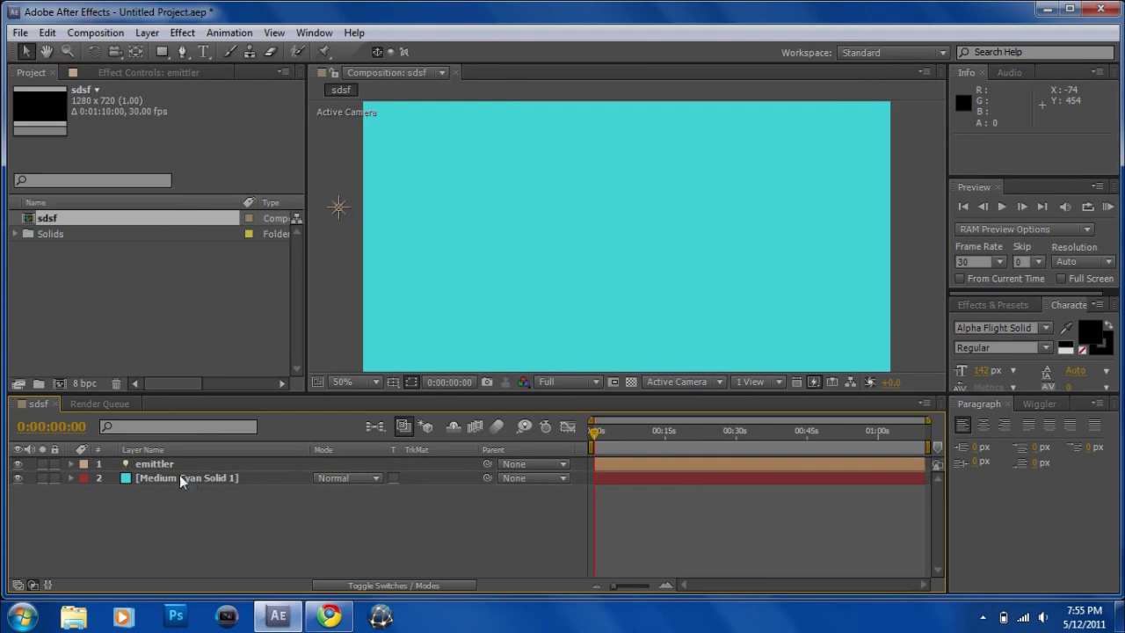
Rename the light layer again, typing 'emitter'.
double_click(162, 464)
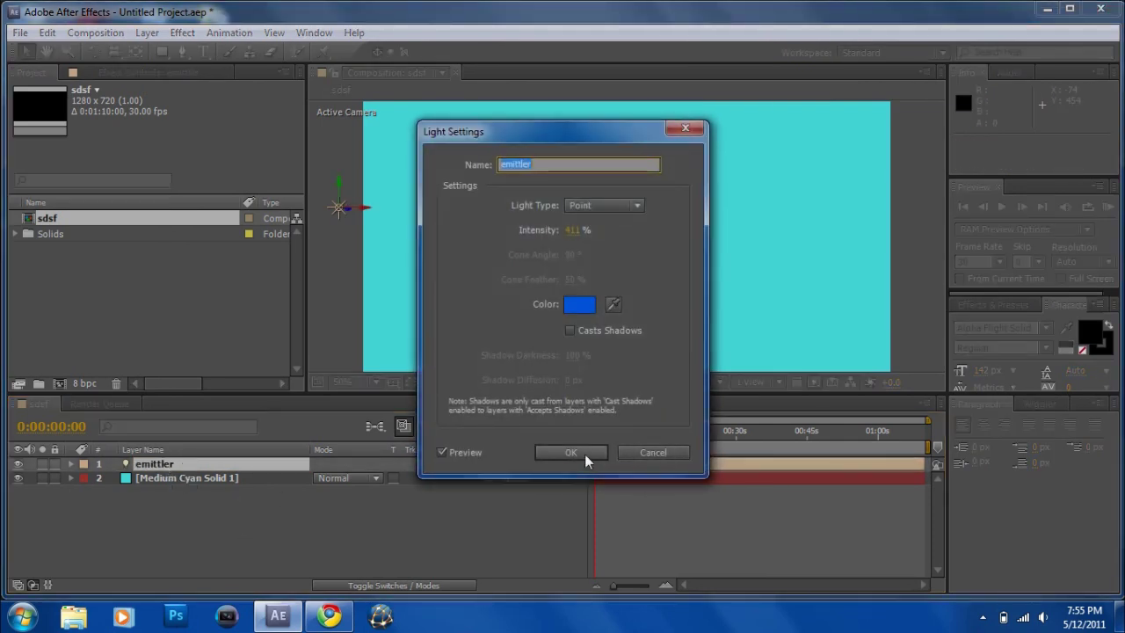
left_click(571, 453)
right_click(179, 465)
left_click(246, 587)
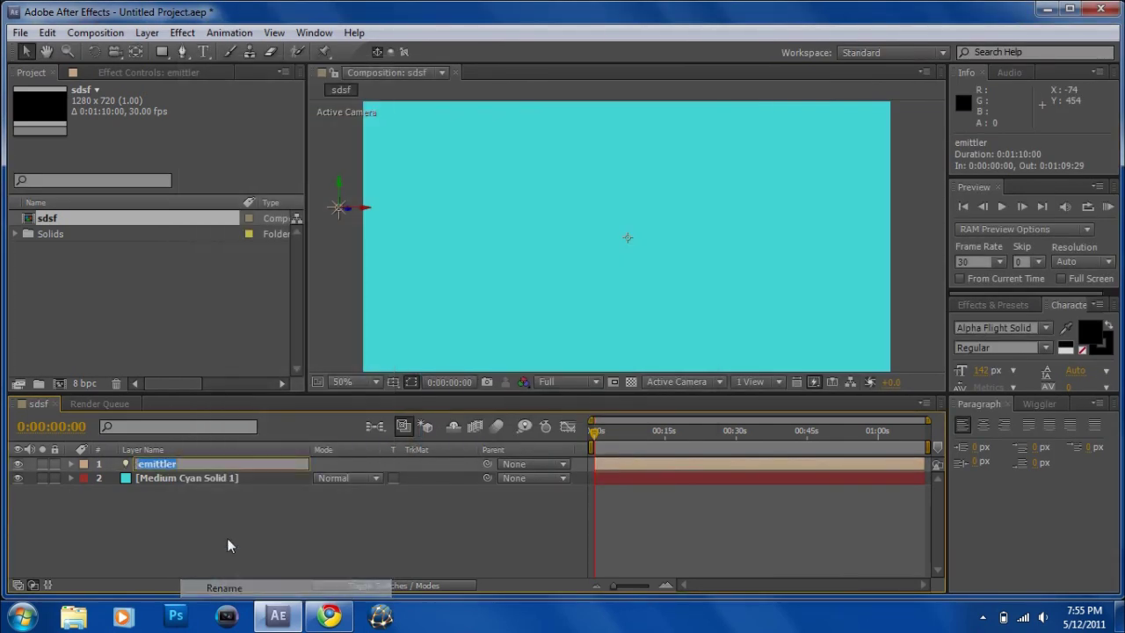
type("emitter")
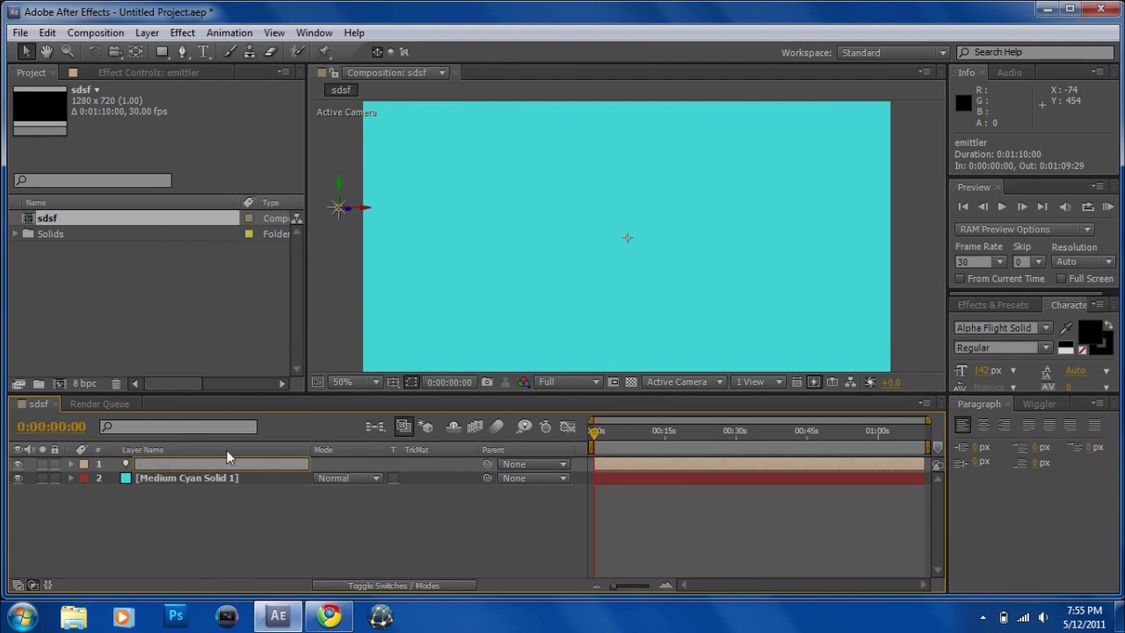
left_click(329, 526)
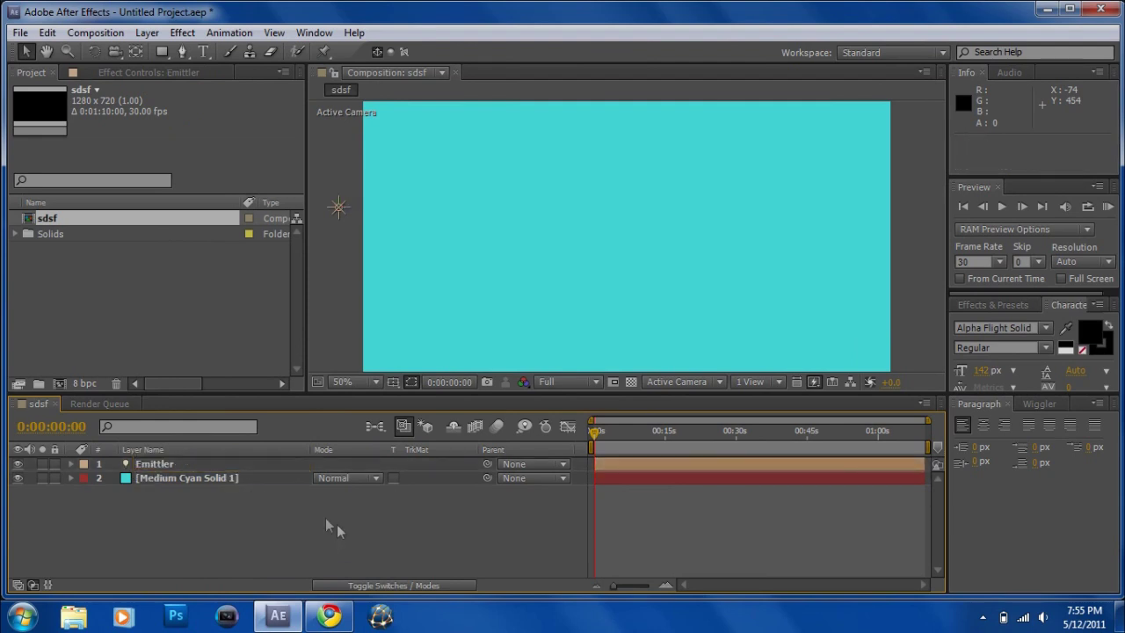
Remove the extra letter so the light layer's name reads Emitter.
left_click(164, 465)
right_click(196, 465)
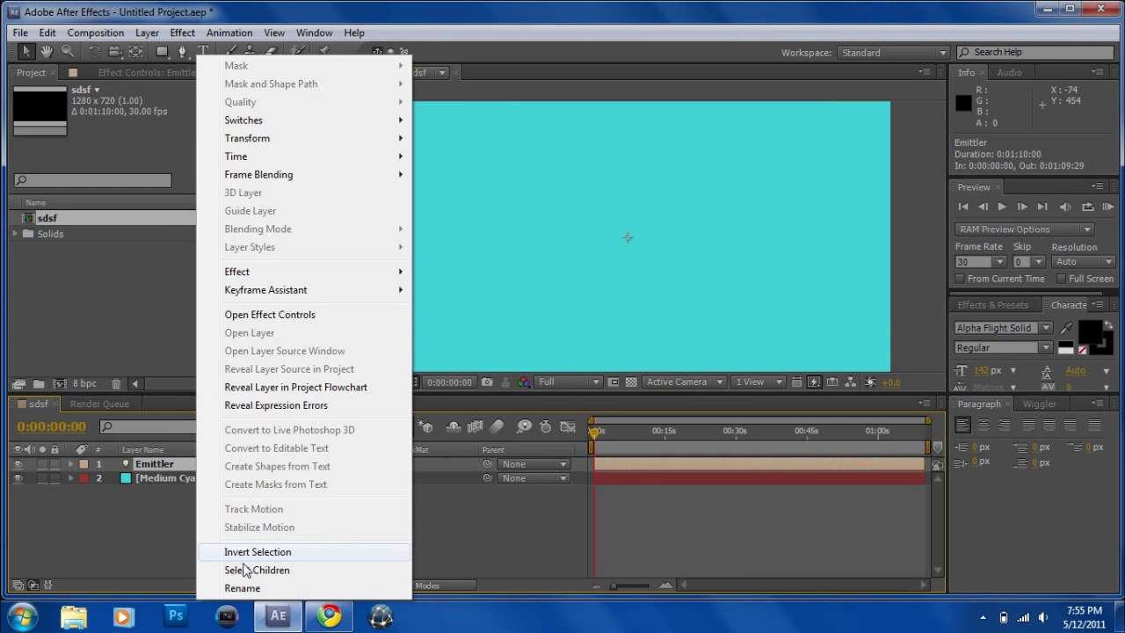
left_click(230, 588)
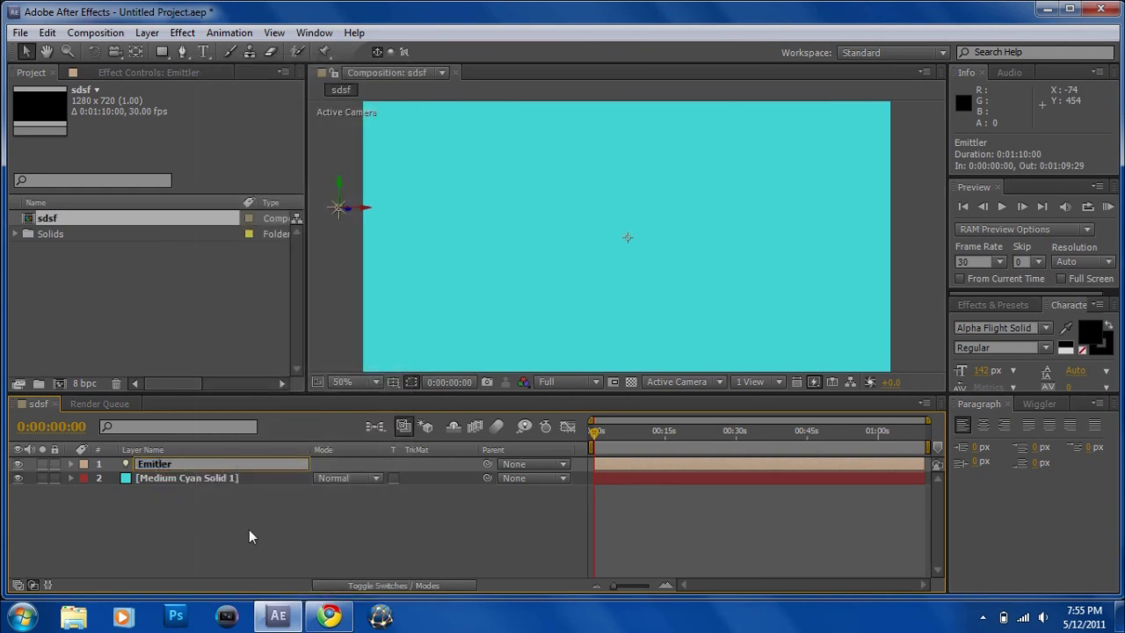
type("t")
key("Delete")
Commit the Emitter name and nudge the light slightly lower in the frame.
left_click(223, 558)
scroll(683, 234, "down", 2)
scroll(683, 234, "up", 2)
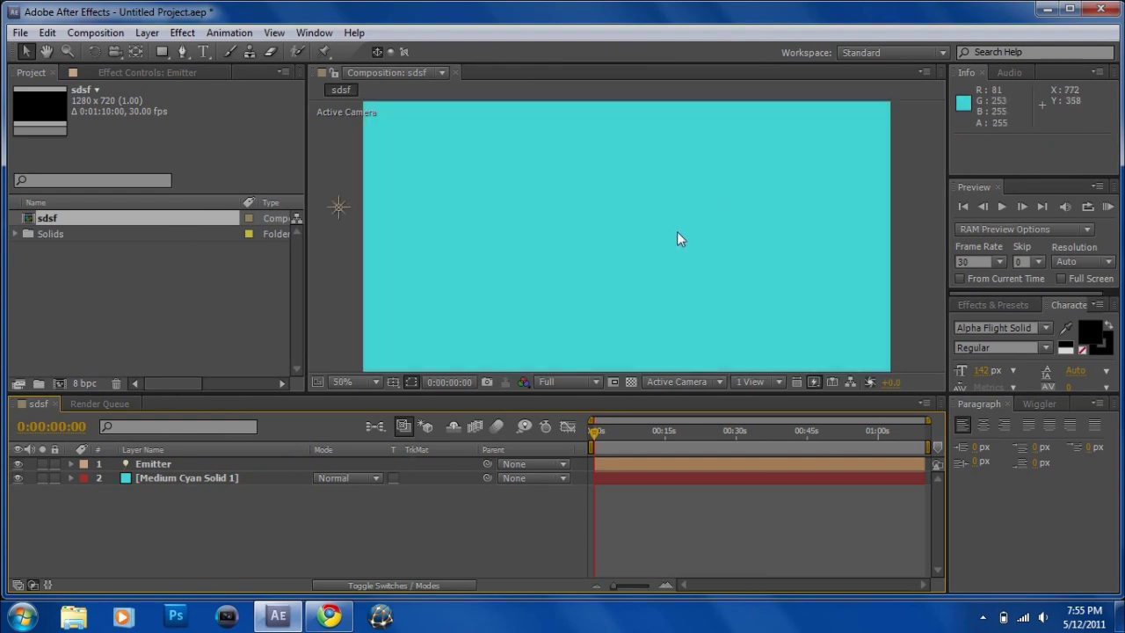
left_click(341, 208)
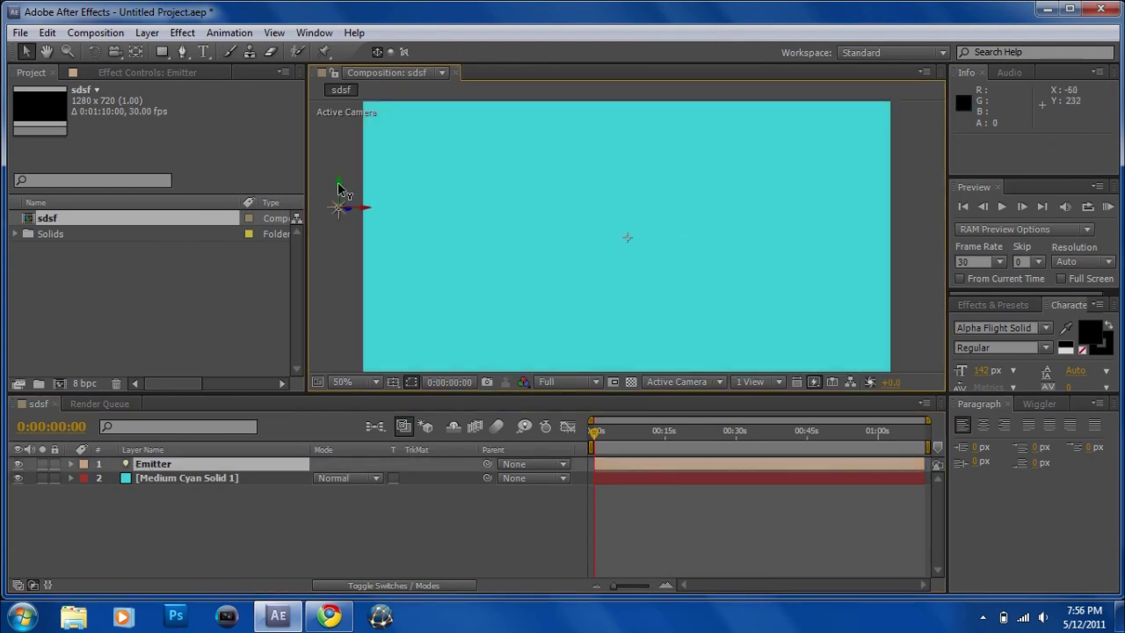
left_click(339, 195)
left_click(338, 209)
left_click_drag(339, 187, 341, 228)
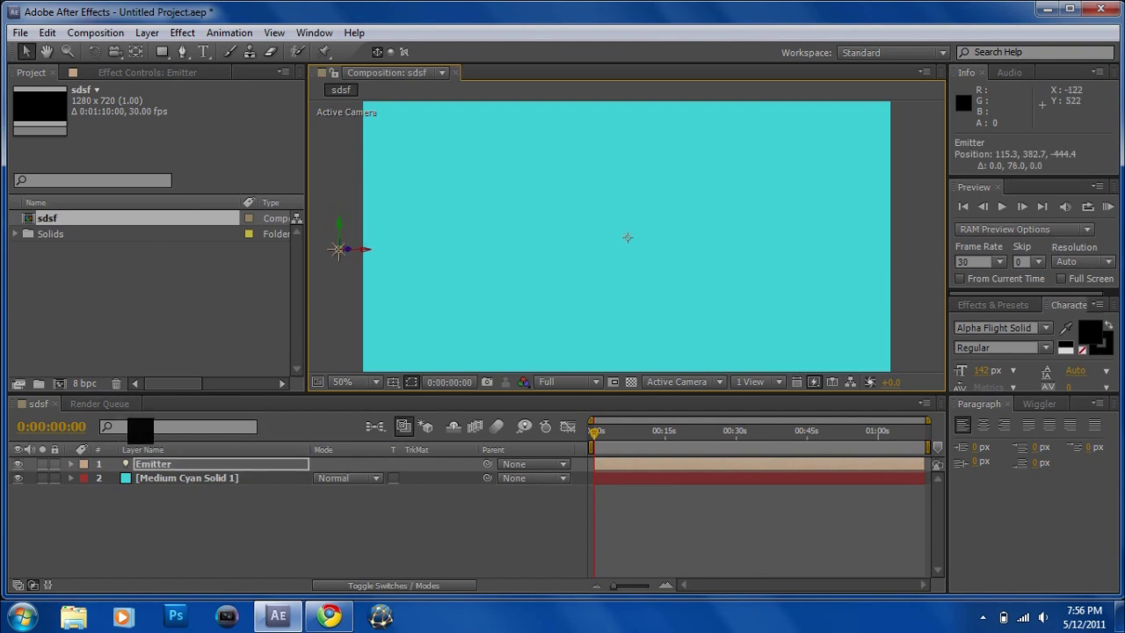
Set a starting Position keyframe on Emitter and move to about 0:00:30:14.
key("alt+shift+p")
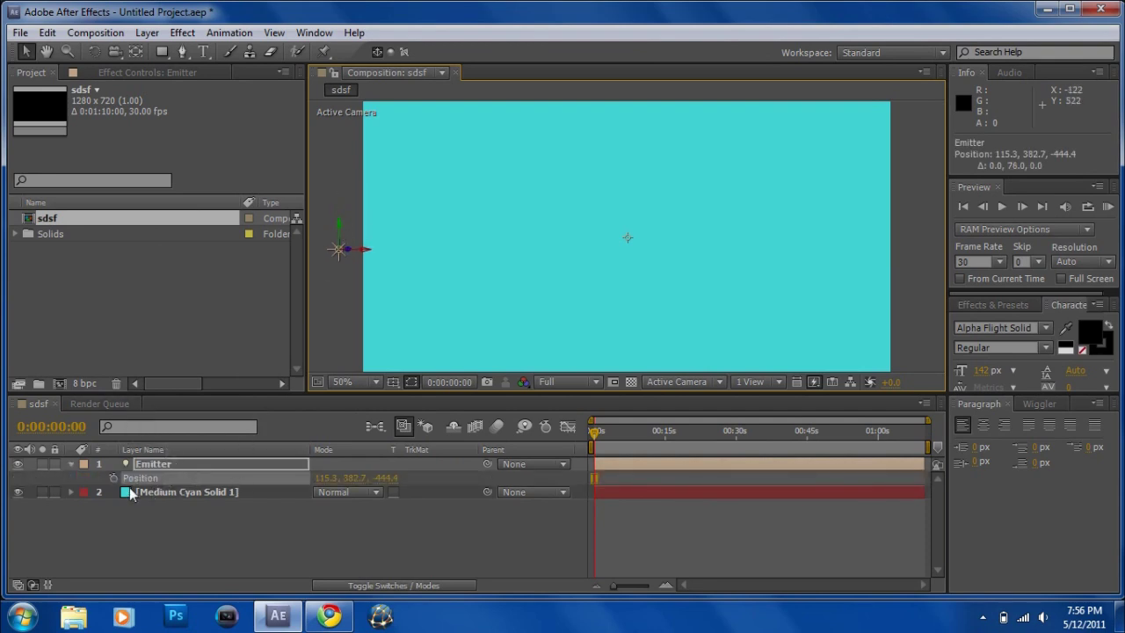
left_click(115, 478)
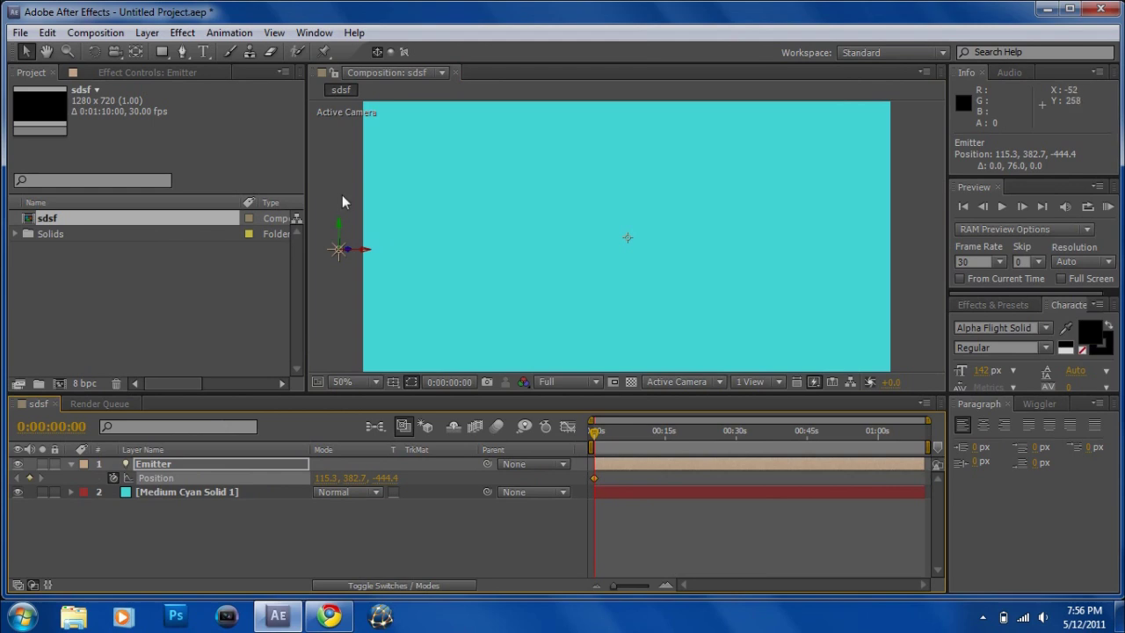
left_click_drag(598, 442, 744, 413)
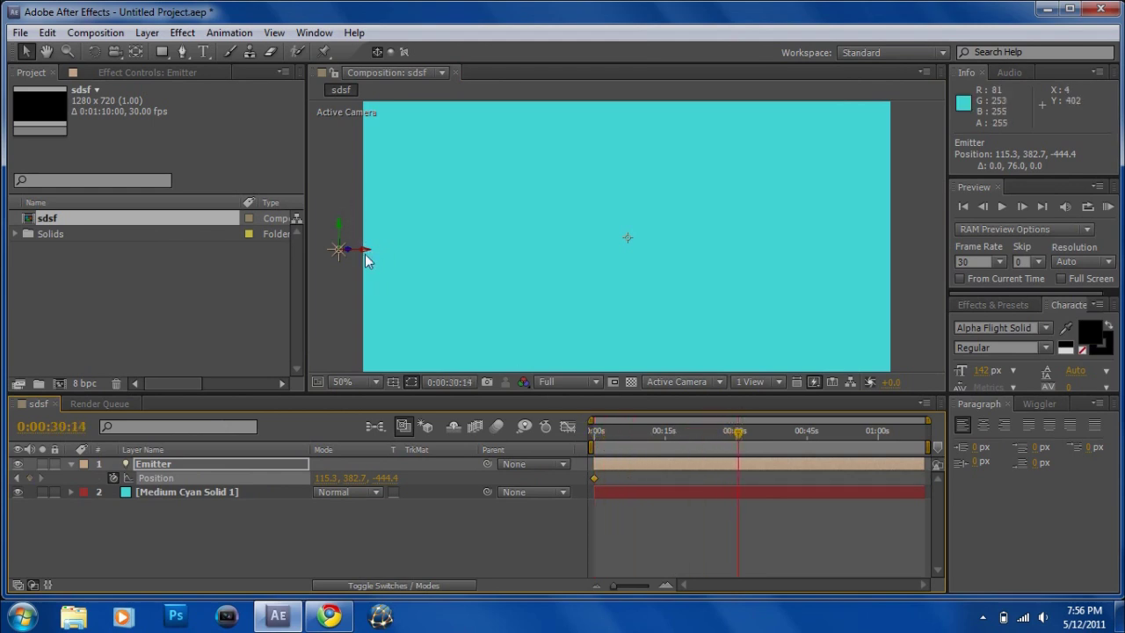
left_click_drag(356, 258, 460, 264)
key("ctrl+z")
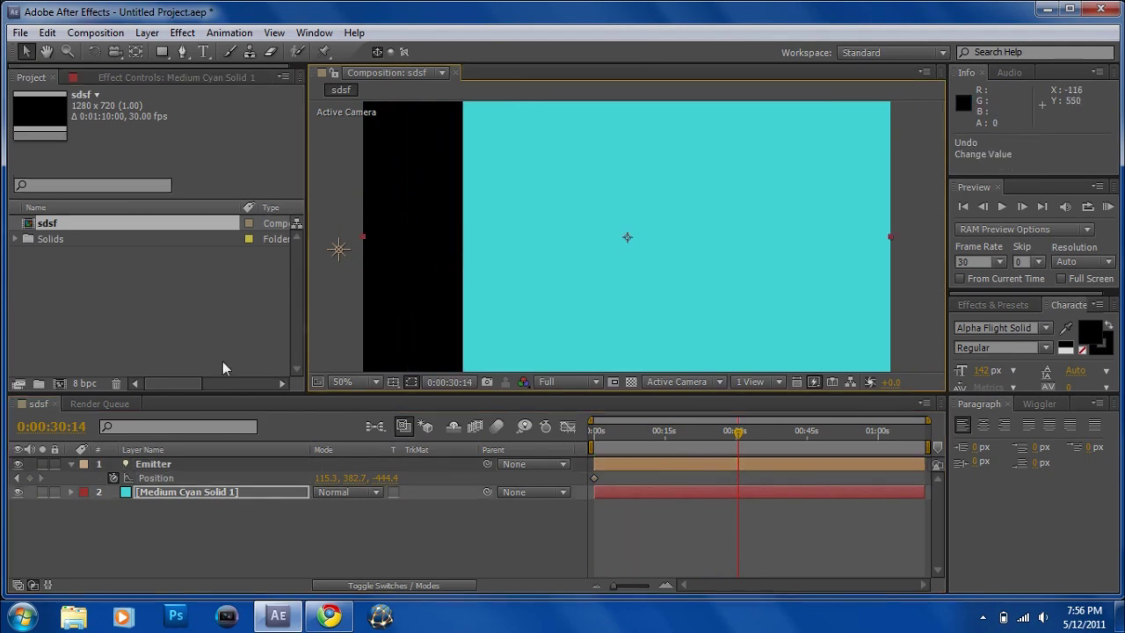
Lock the cyan solid and drag Emitter to the right side, X 1159.3.
left_click(55, 493)
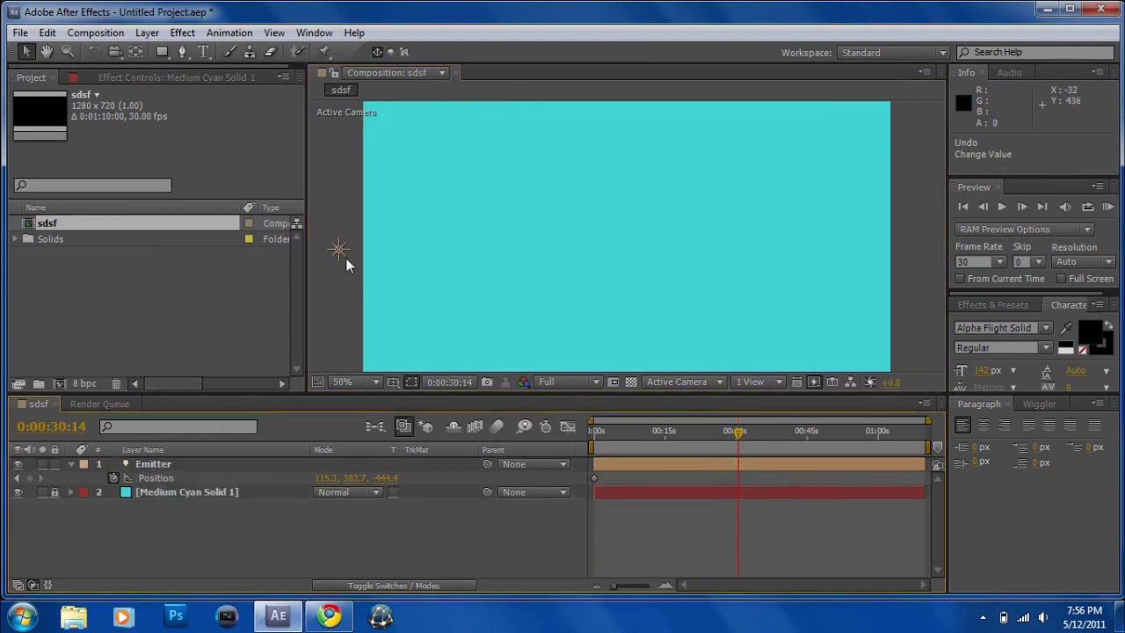
left_click_drag(339, 254, 801, 253)
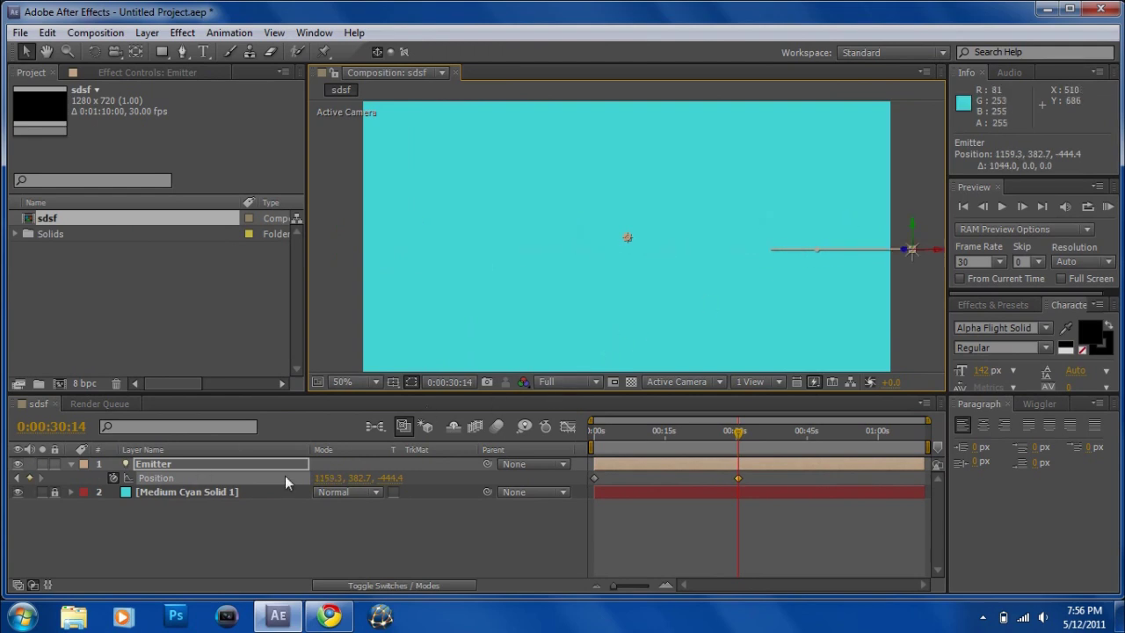
left_click_drag(736, 442, 599, 433)
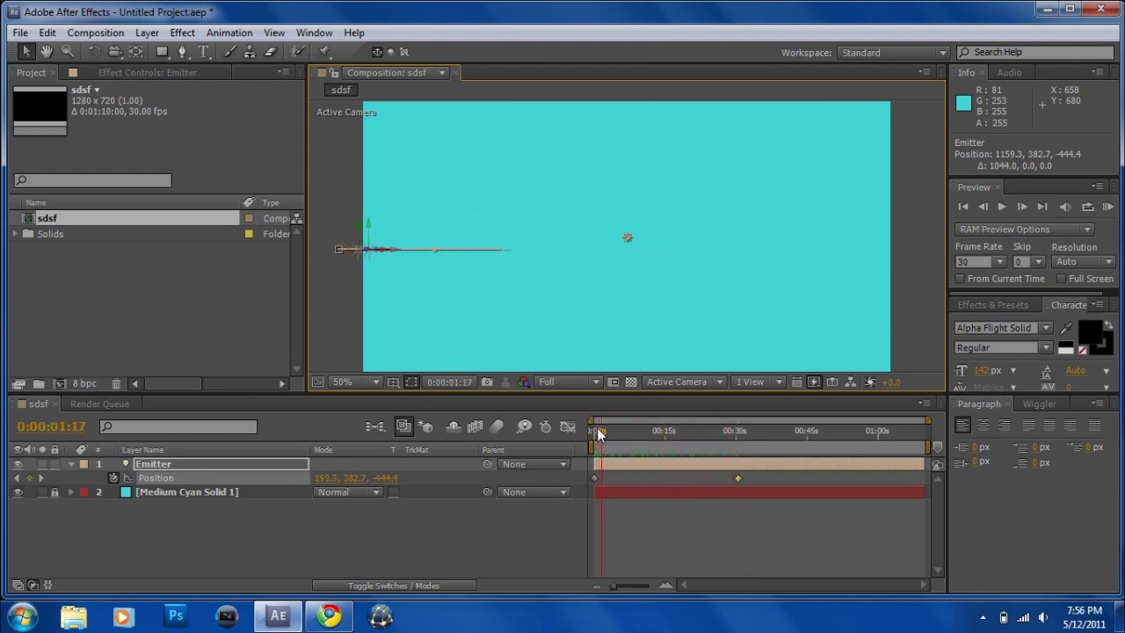
Add a new solid layer, Medium Cyan Solid 2.
left_click(221, 540)
left_click(147, 33)
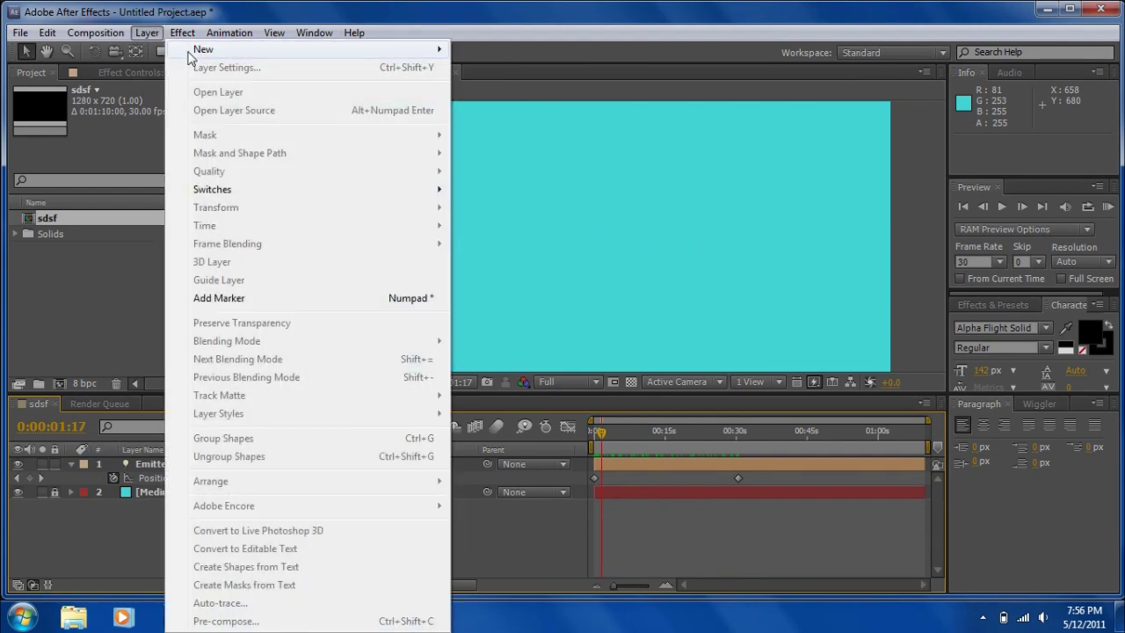
mouse_move(211, 51)
left_click(482, 68)
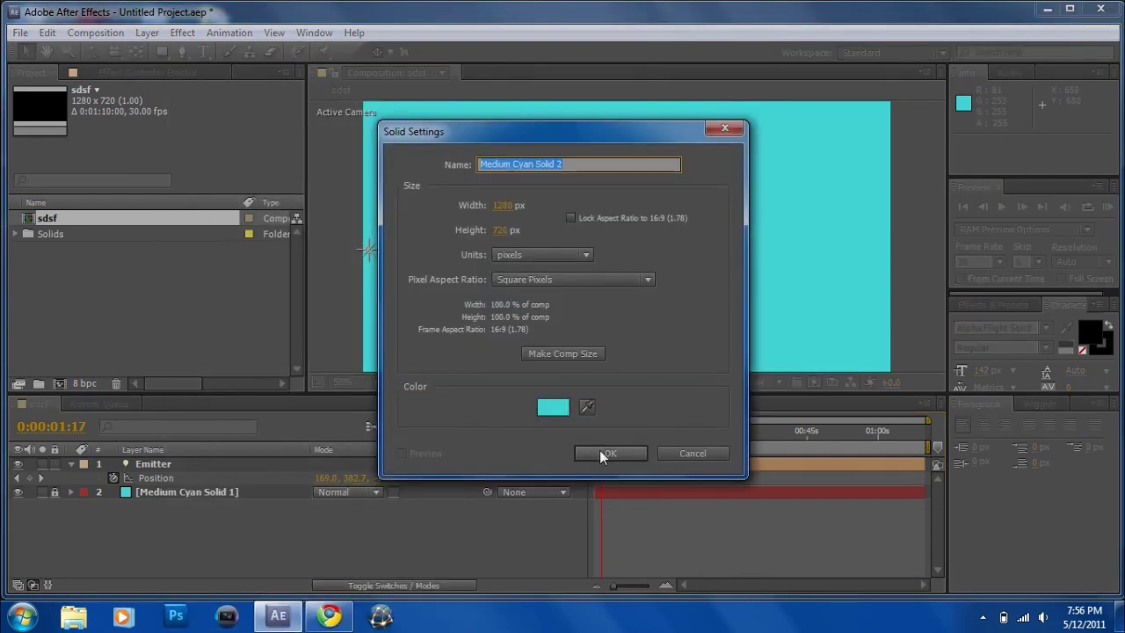
left_click(601, 452)
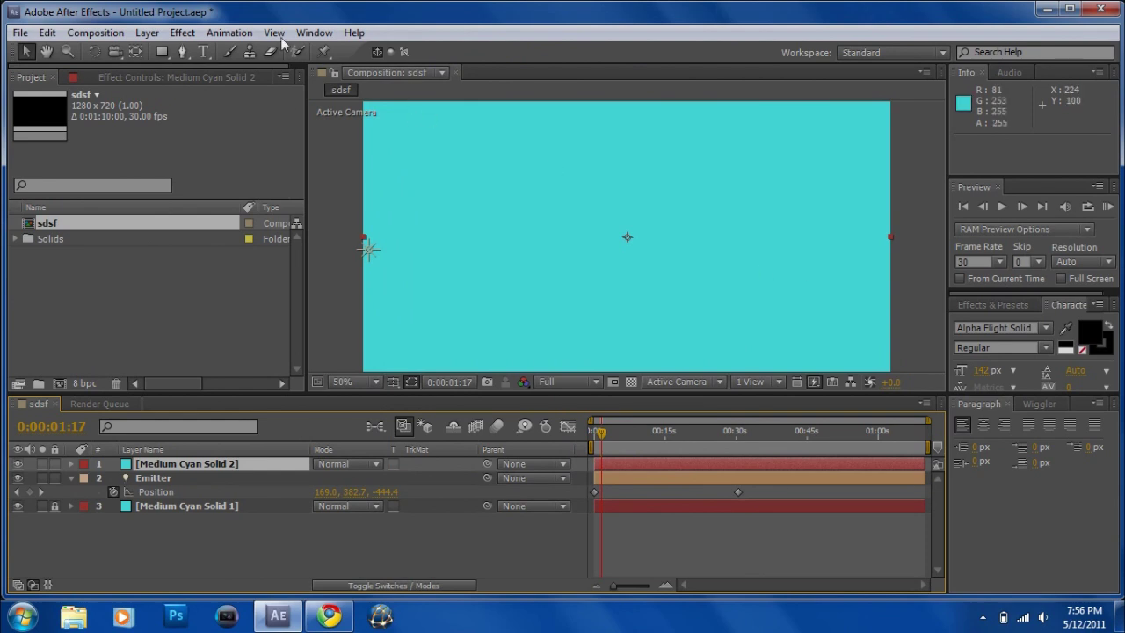
Apply Trapcode Particular to the new solid and scrub to watch the particles.
left_click(195, 35)
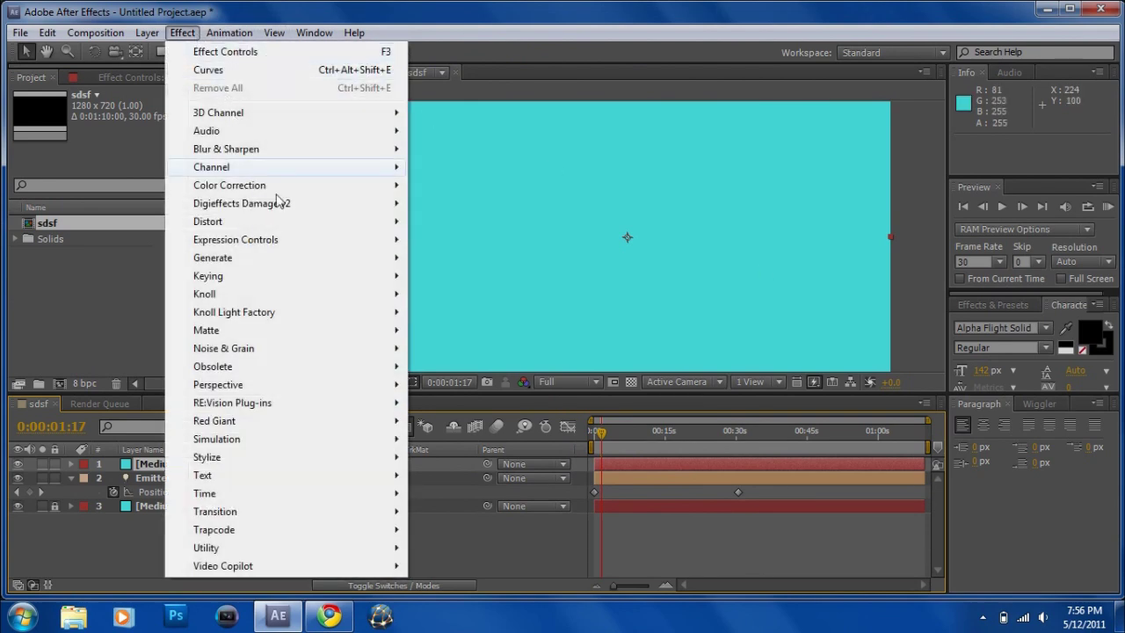
mouse_move(367, 520)
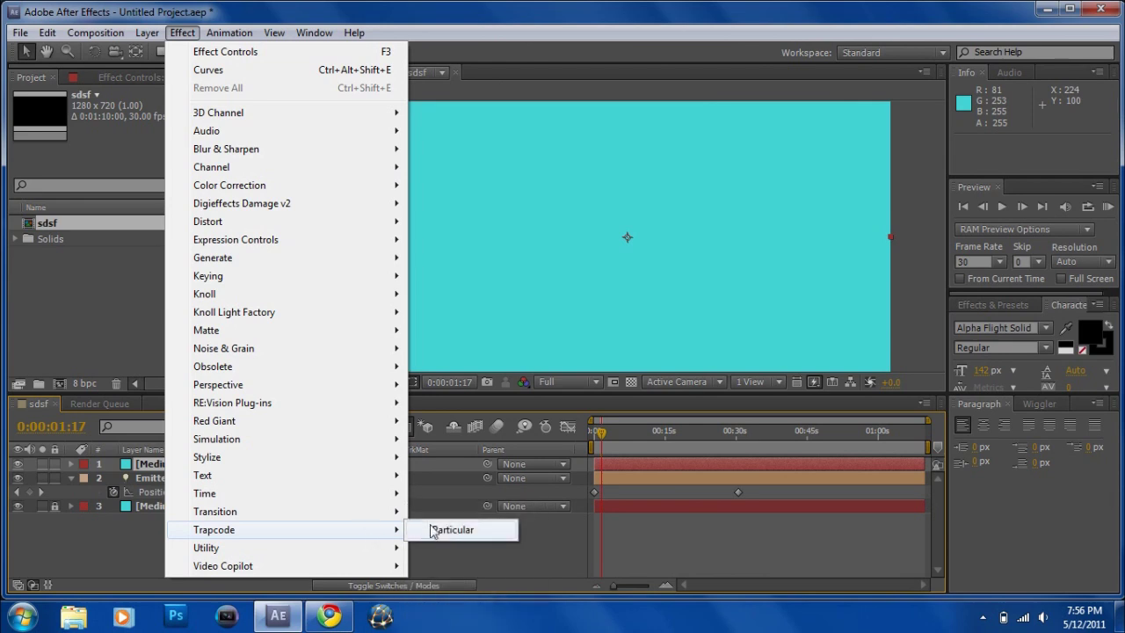
left_click(443, 528)
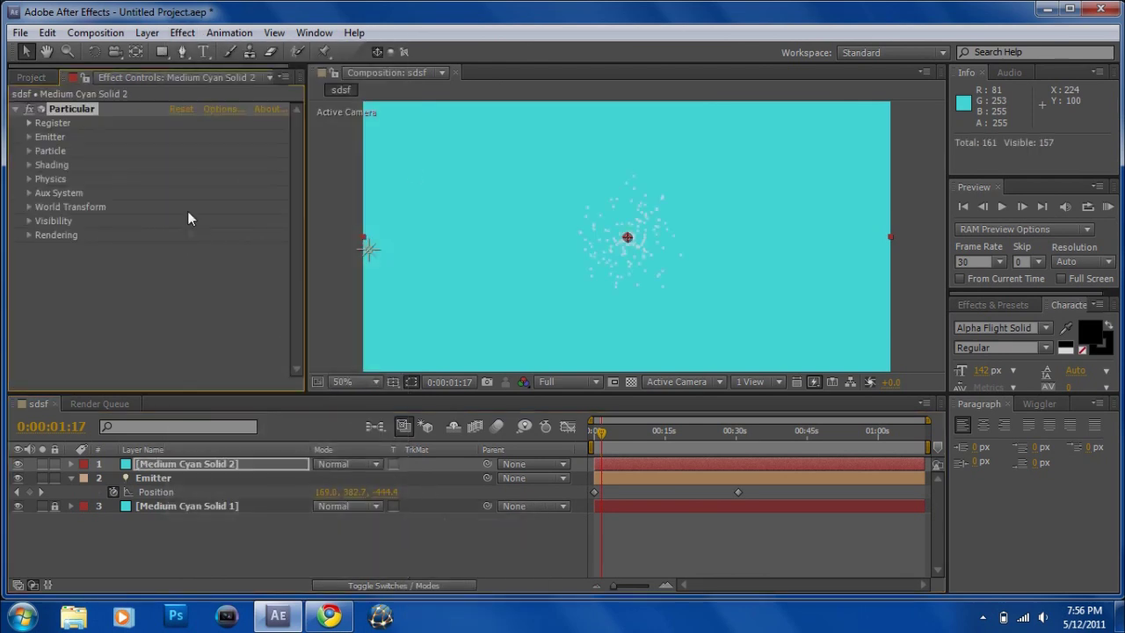
scroll(623, 255, "up", 2)
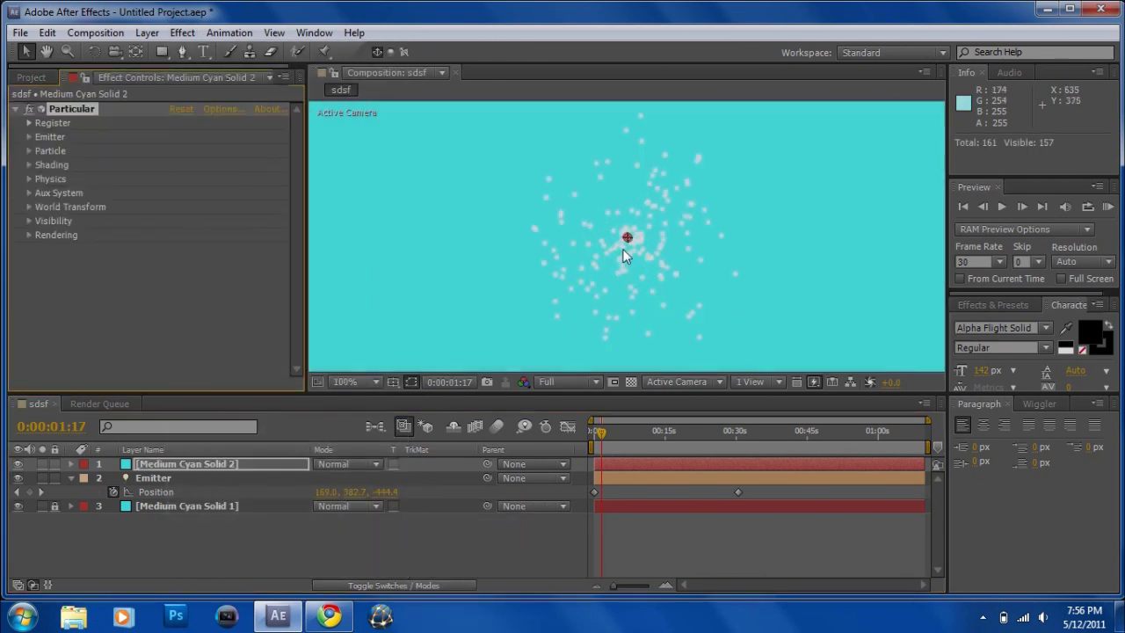
scroll(621, 251, "up", 1)
scroll(622, 251, "down", 2)
scroll(628, 249, "up", 1)
scroll(634, 245, "down", 1)
scroll(634, 243, "up", 1)
mouse_move(598, 433)
left_mouse_down()
mouse_move(642, 431)
mouse_move(596, 435)
mouse_move(607, 433)
left_mouse_up()
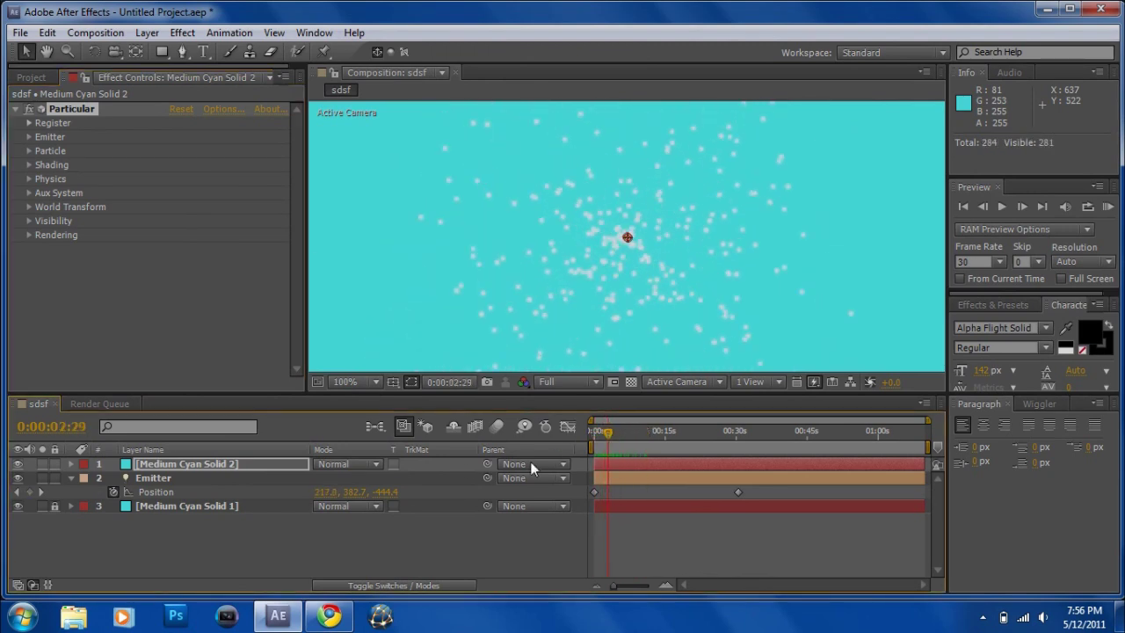
Set Particular's Emitter Type to Light(s), Emitter Size X/Y/Z to 0 and Particles/sec to 50.
left_click(166, 480)
left_click(171, 464)
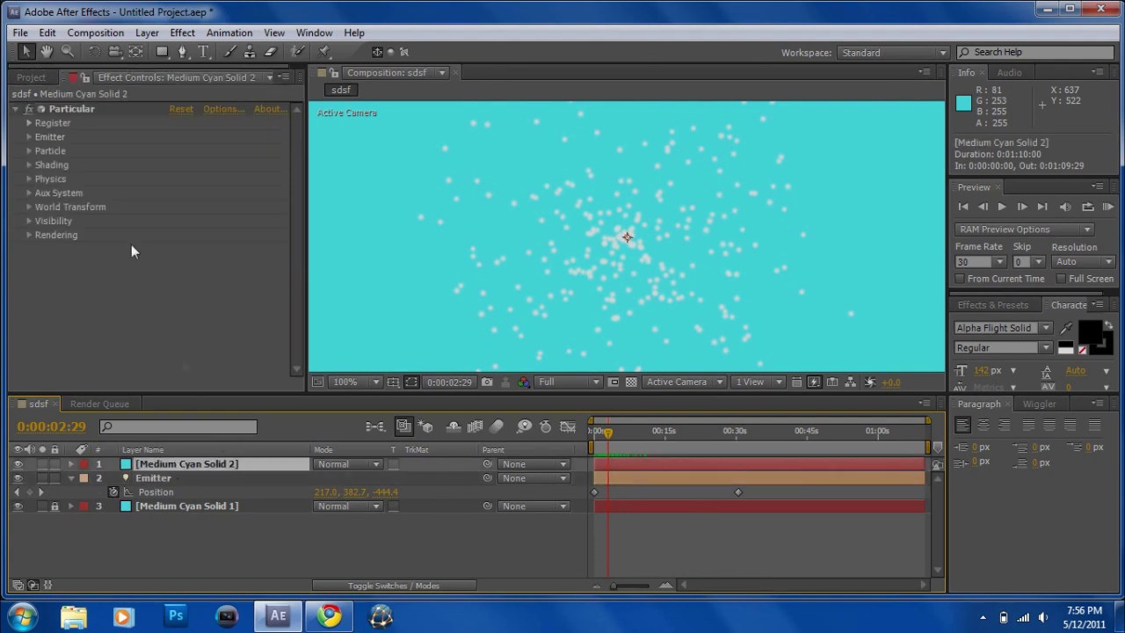
left_click(28, 138)
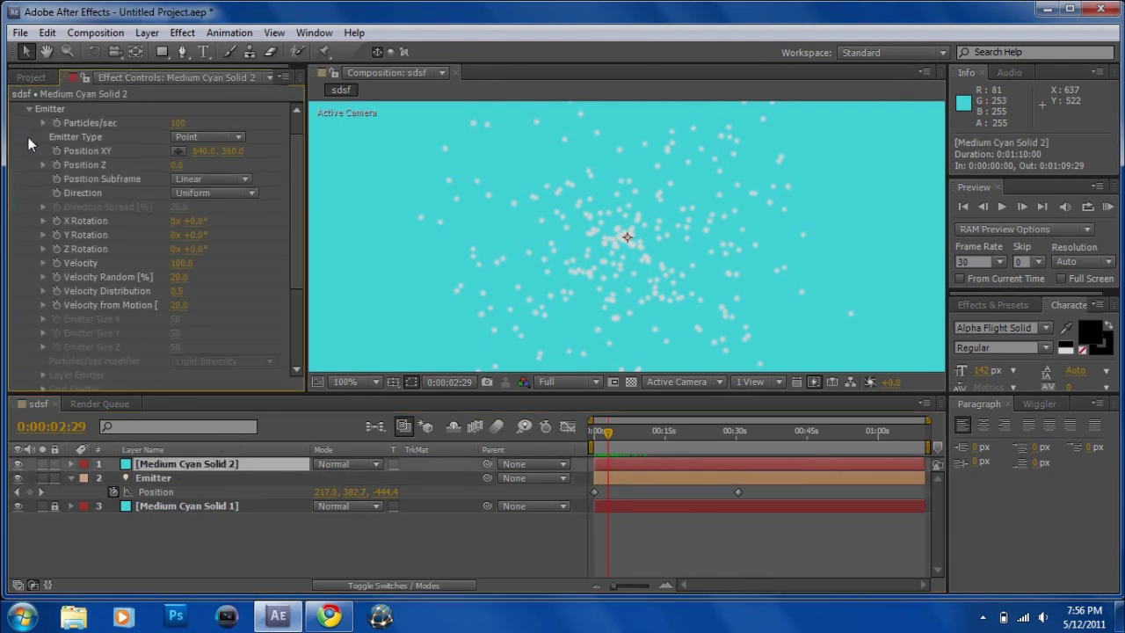
left_click(193, 137)
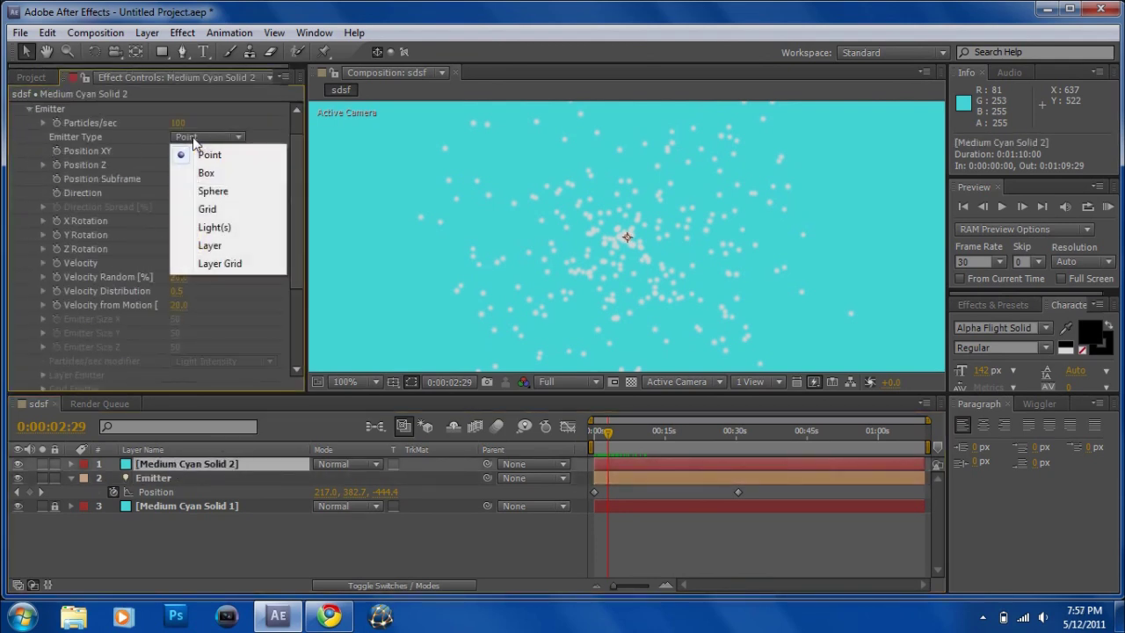
left_click(227, 232)
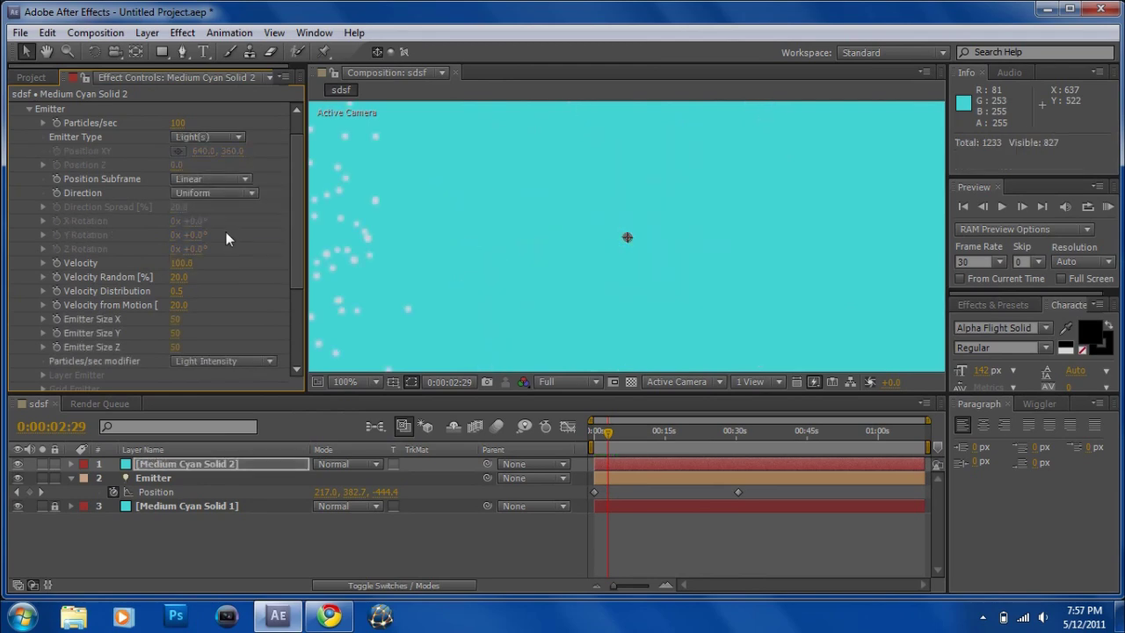
key("comma")
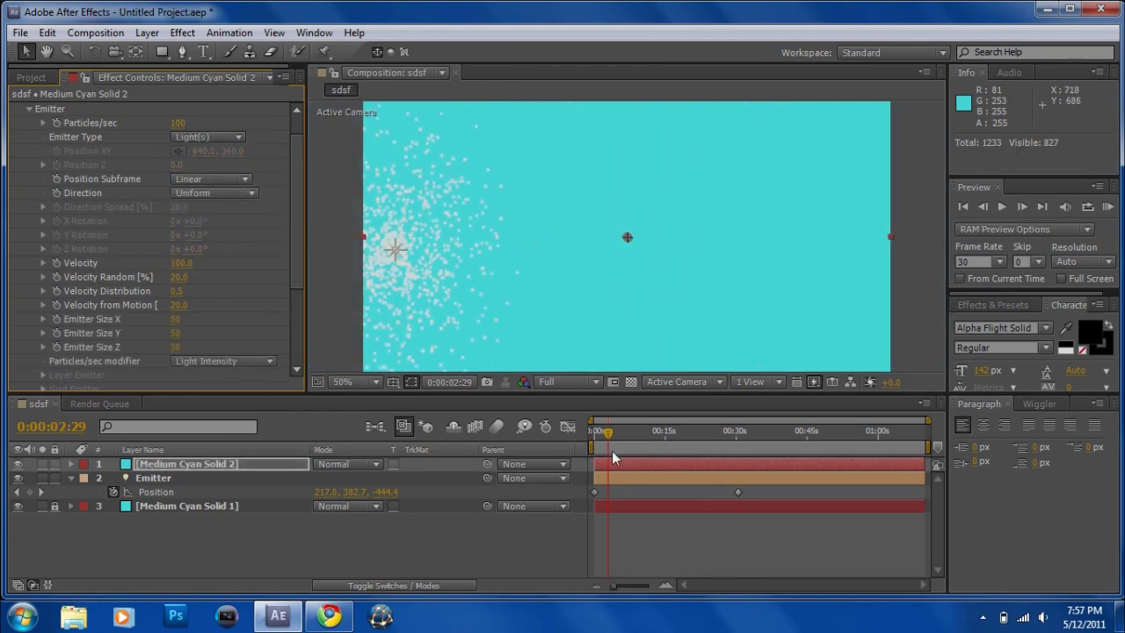
left_click_drag(613, 439, 653, 429)
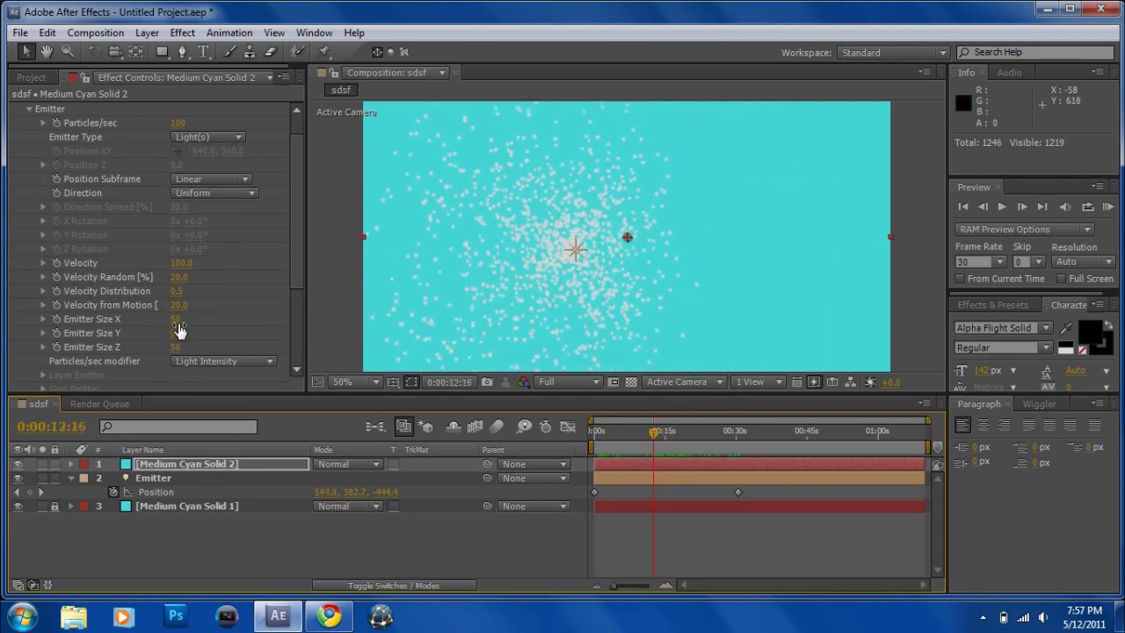
left_click_drag(178, 321, 72, 338)
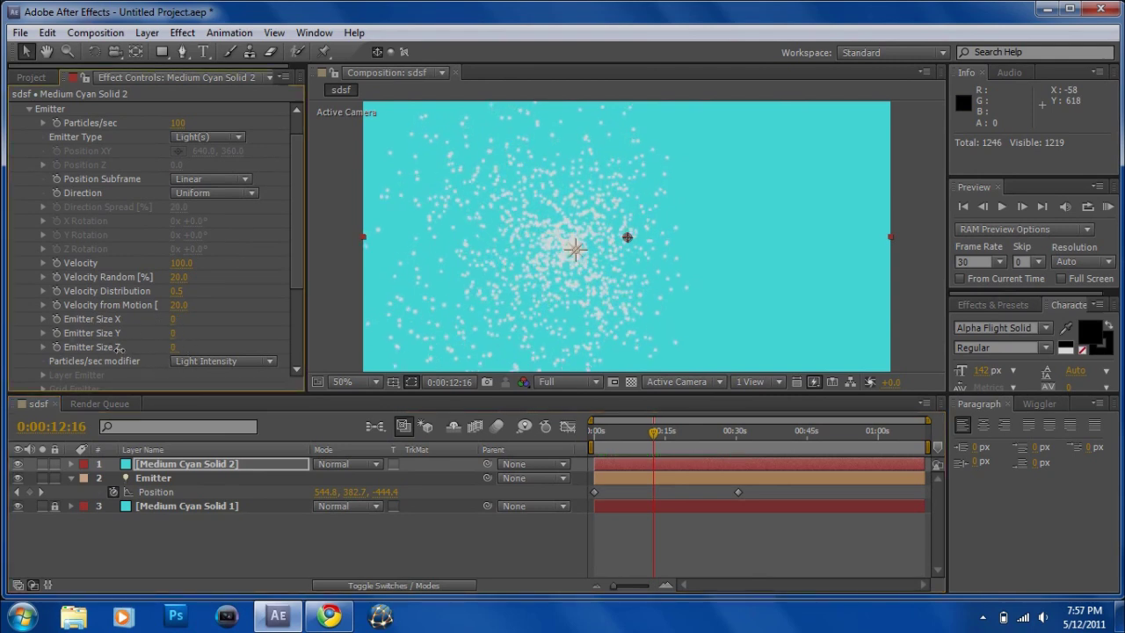
left_click_drag(173, 123, 151, 244)
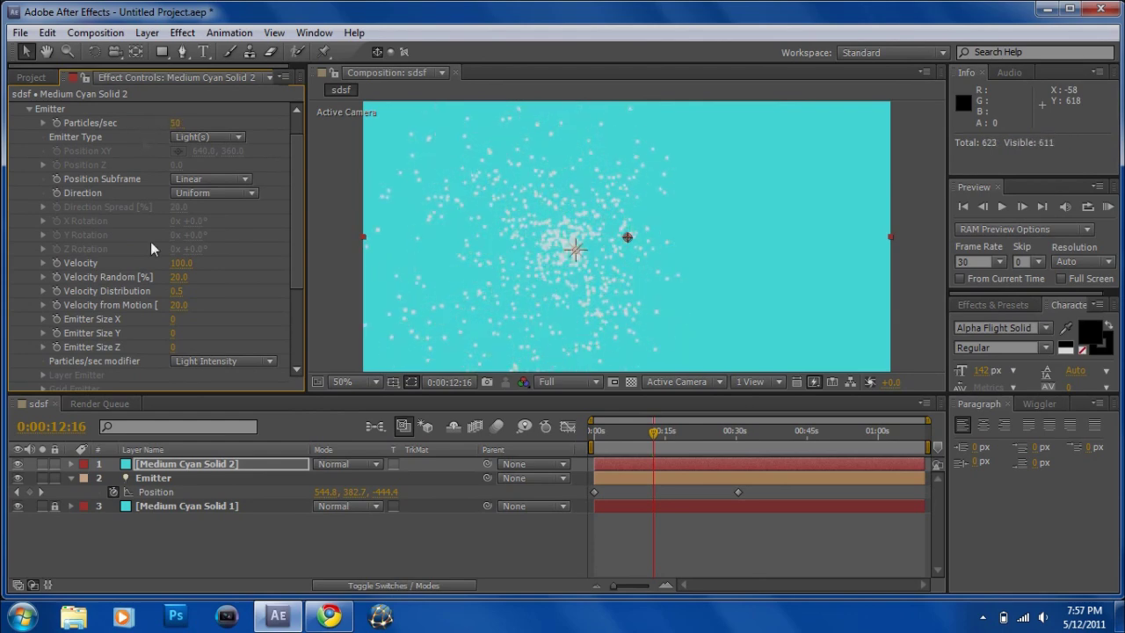
Set Particle Type to Star (No DOF) and preview the animation.
scroll(170, 327, "down", 2)
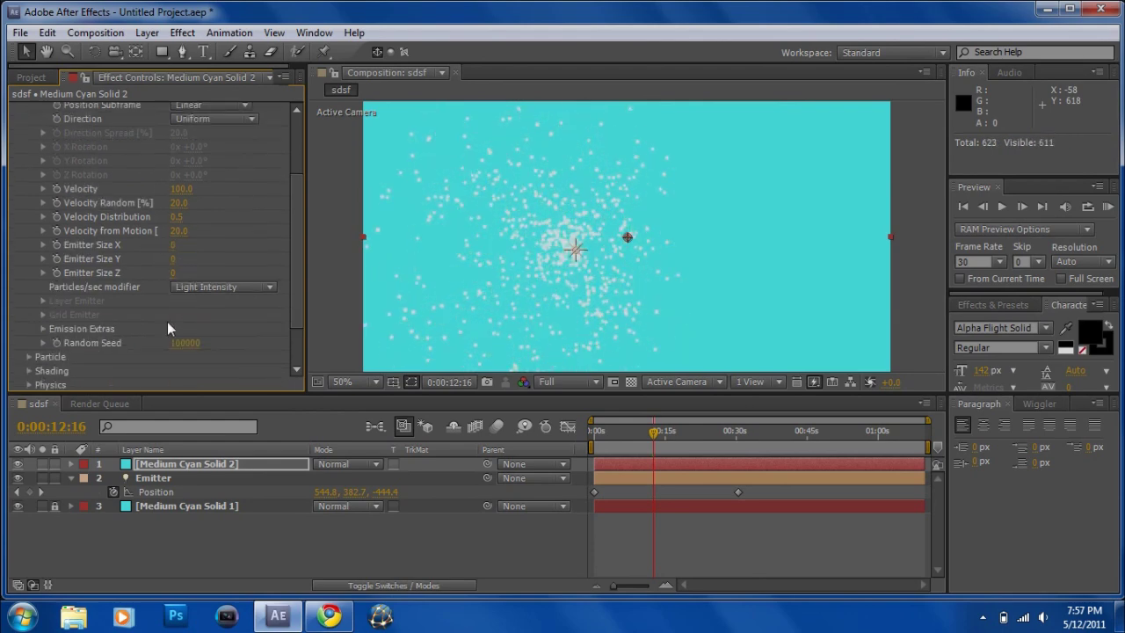
scroll(147, 361, "down", 2)
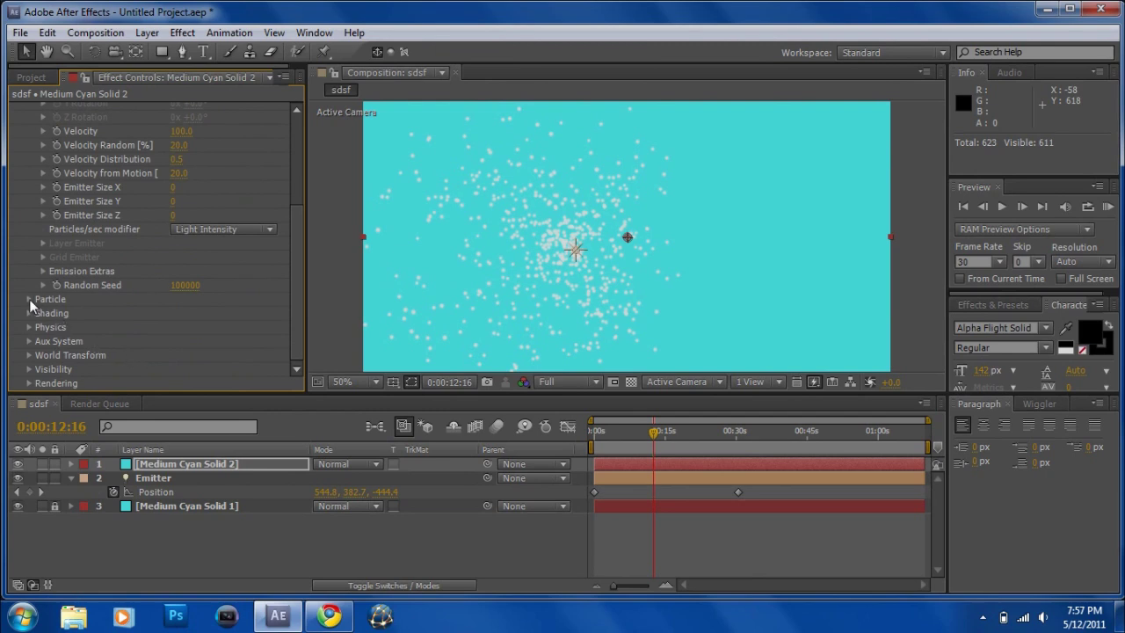
left_click(29, 299)
scroll(29, 299, "down", 5)
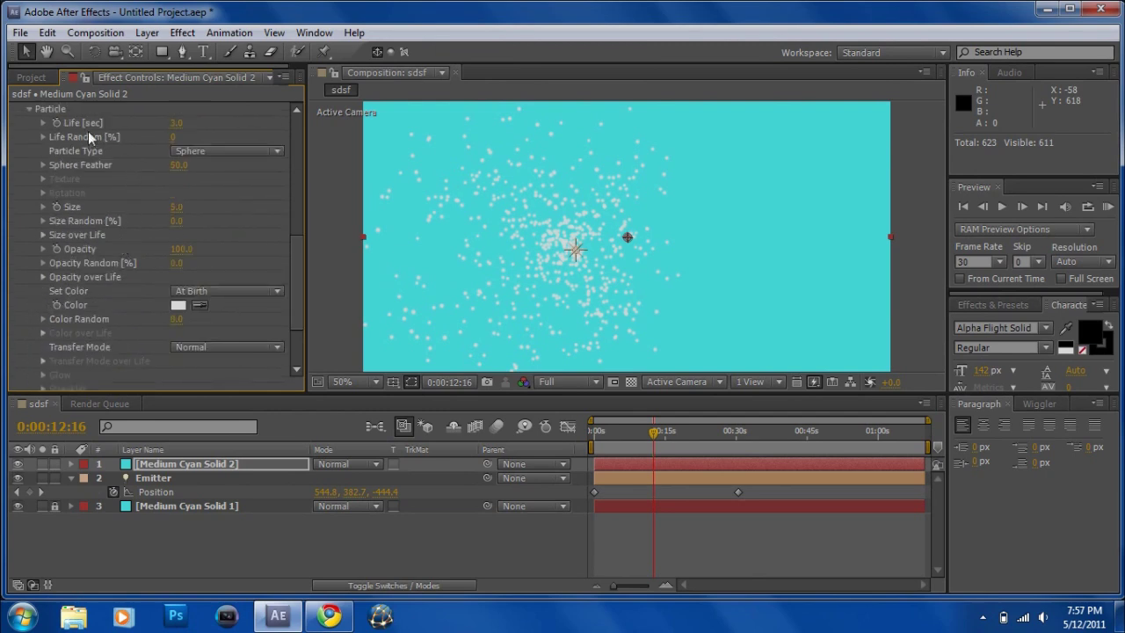
scroll(39, 131, "down", 3)
scroll(38, 137, "up", 3)
left_click(198, 153)
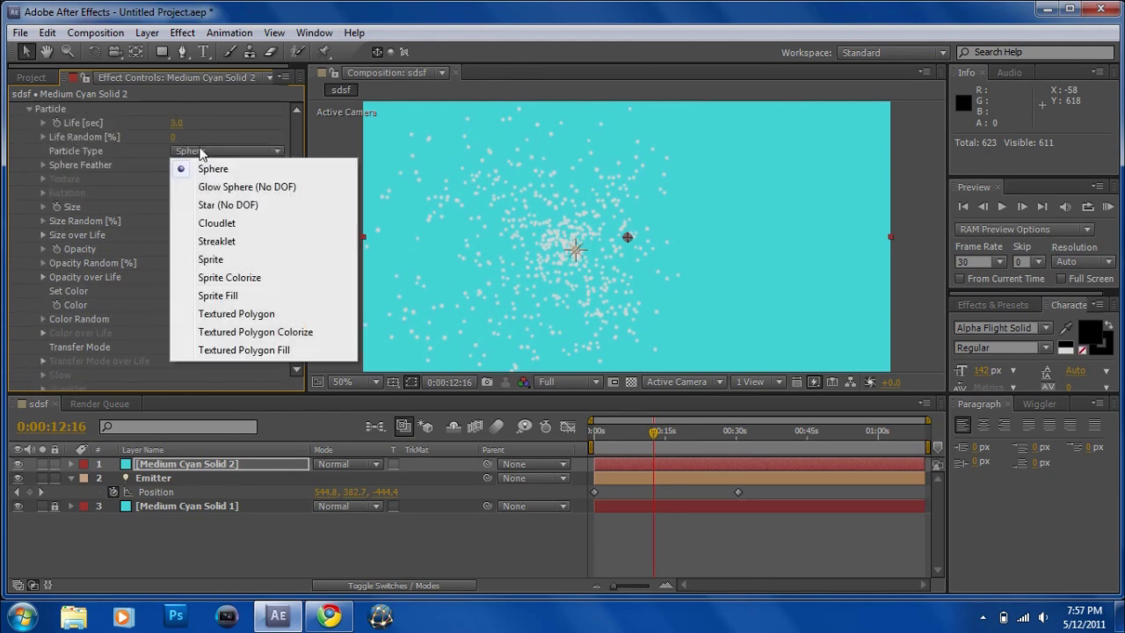
left_click(211, 204)
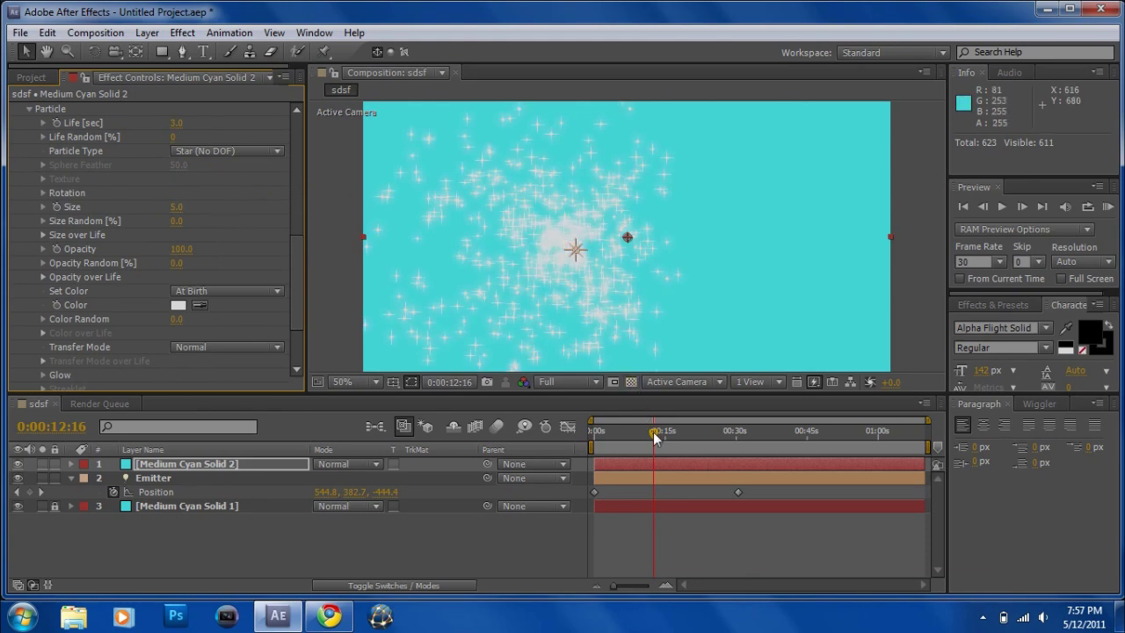
key("space")
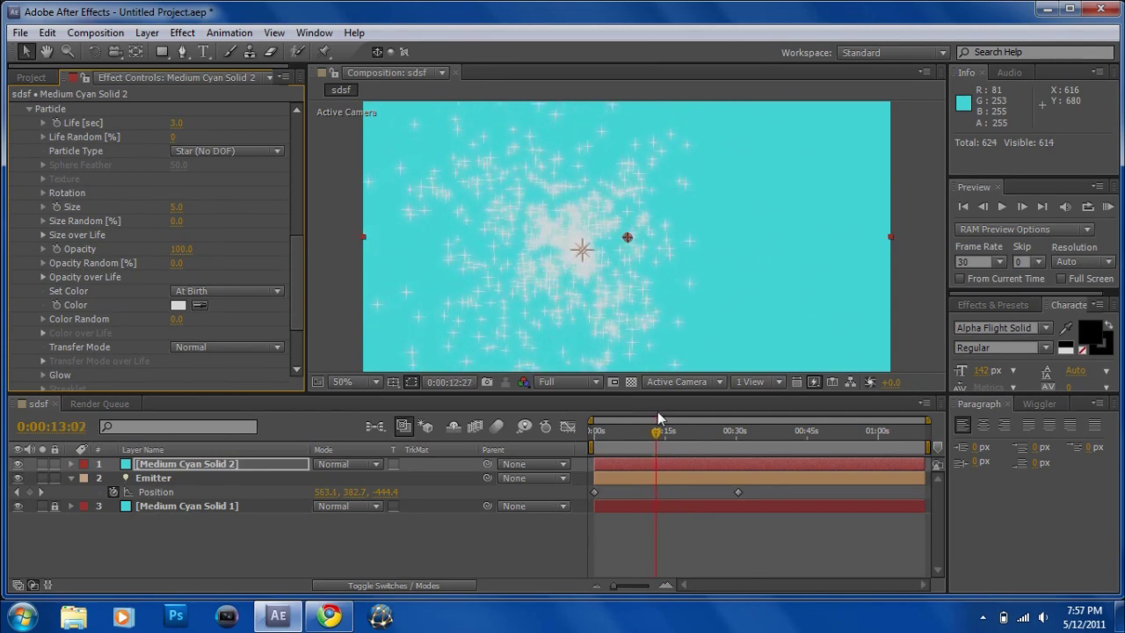
Set Velocity to -50, Velocity Random to 0 and the Particles/sec modifier to None.
scroll(180, 225, "up", 5)
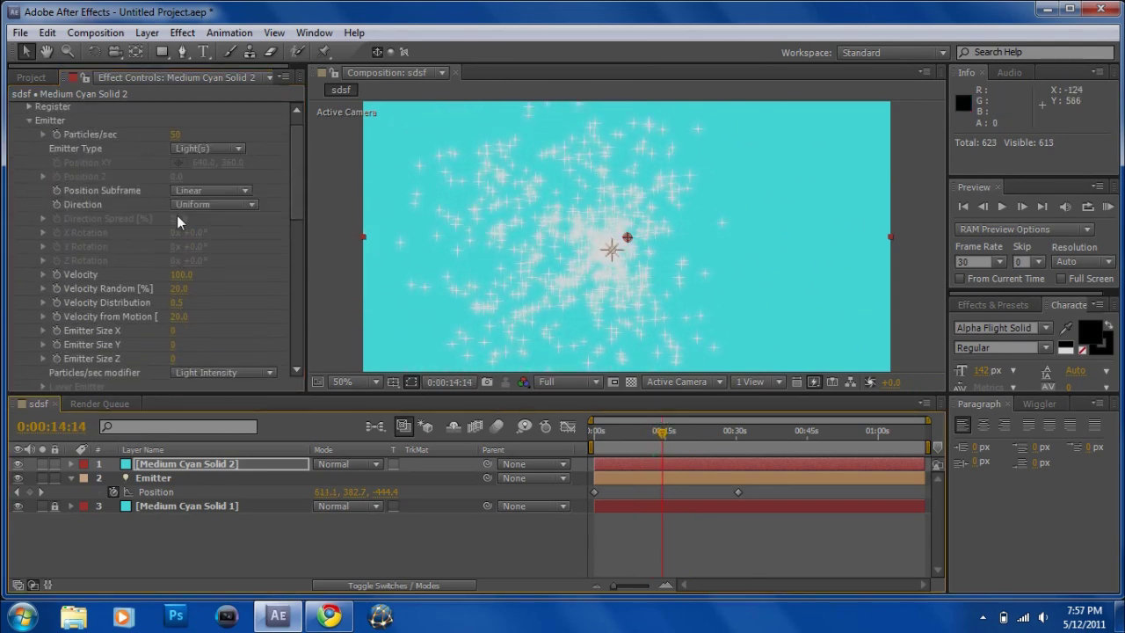
scroll(176, 216, "up", 1)
scroll(145, 185, "down", 2)
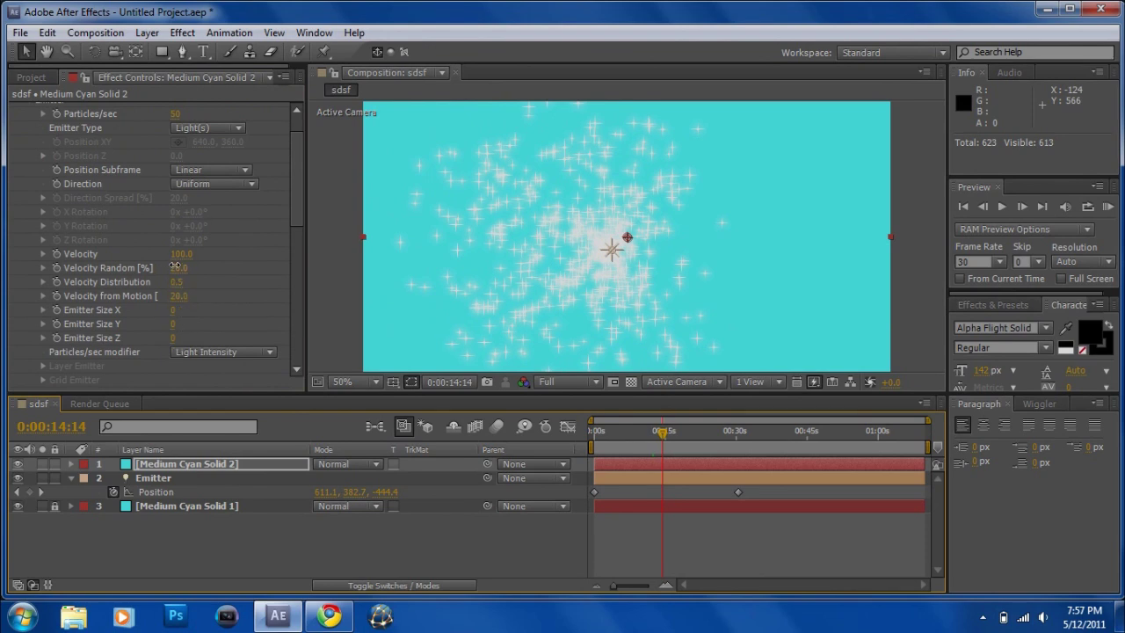
left_click_drag(179, 267, 141, 255)
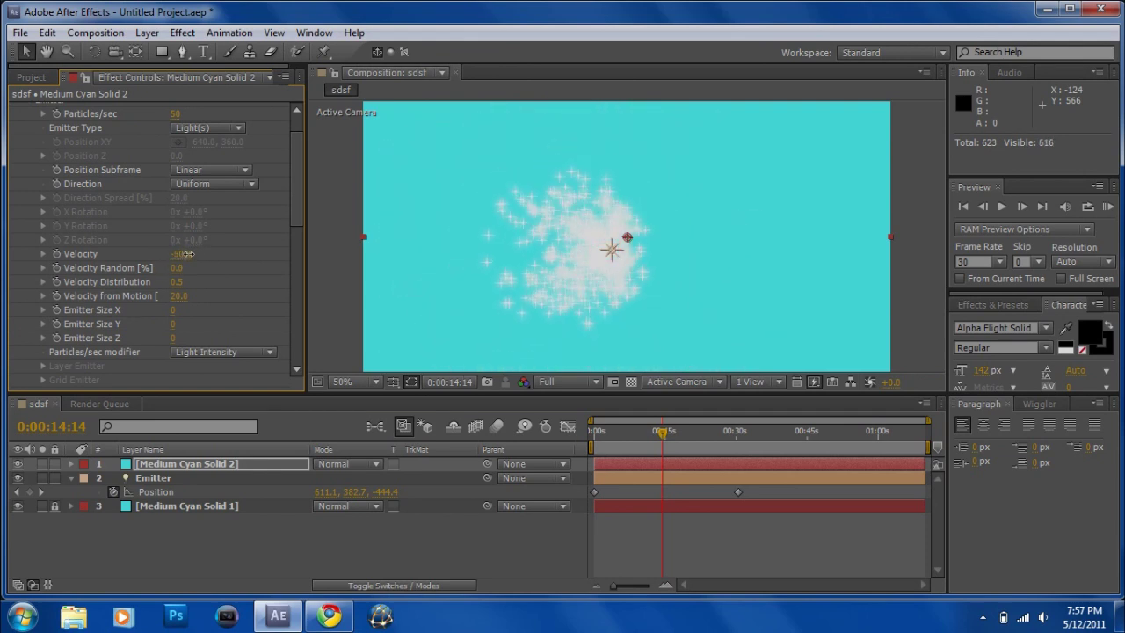
left_click(179, 350)
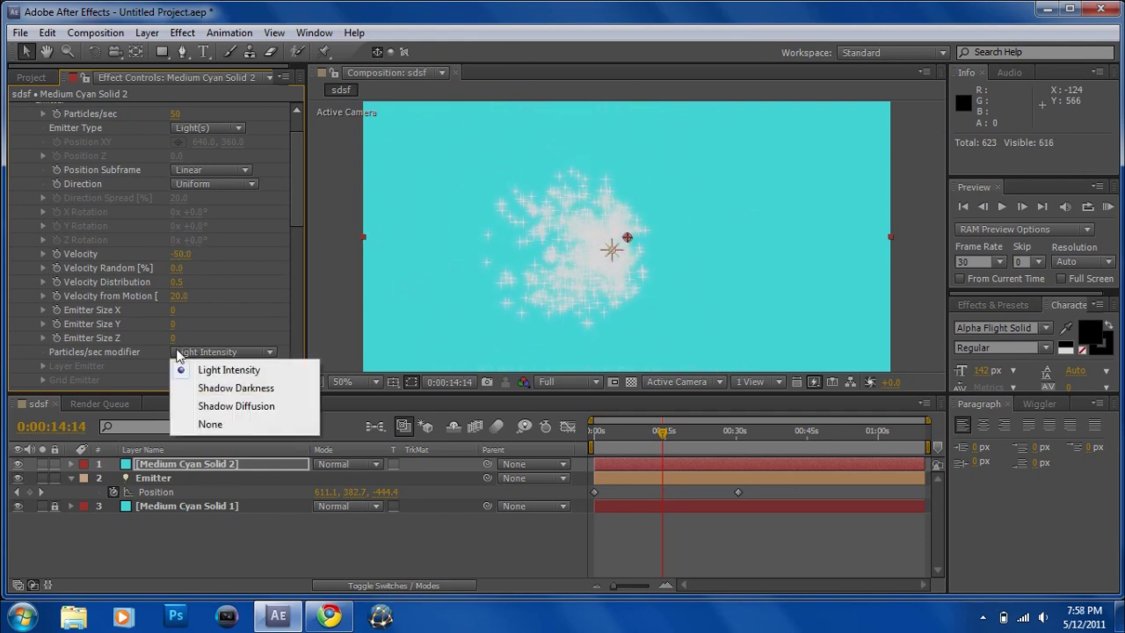
left_click(209, 423)
scroll(188, 349, "down", 2)
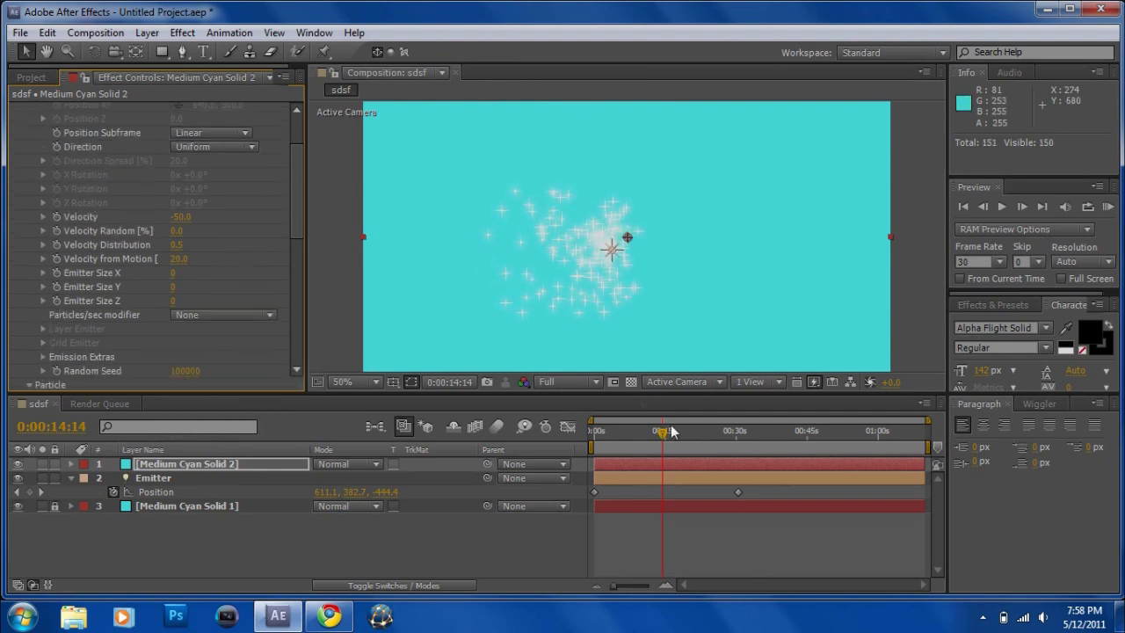
Set Particular's particle Size to 3.0 in the Particle group.
mouse_move(663, 437)
left_mouse_down()
mouse_move(677, 437)
mouse_move(659, 437)
left_mouse_up()
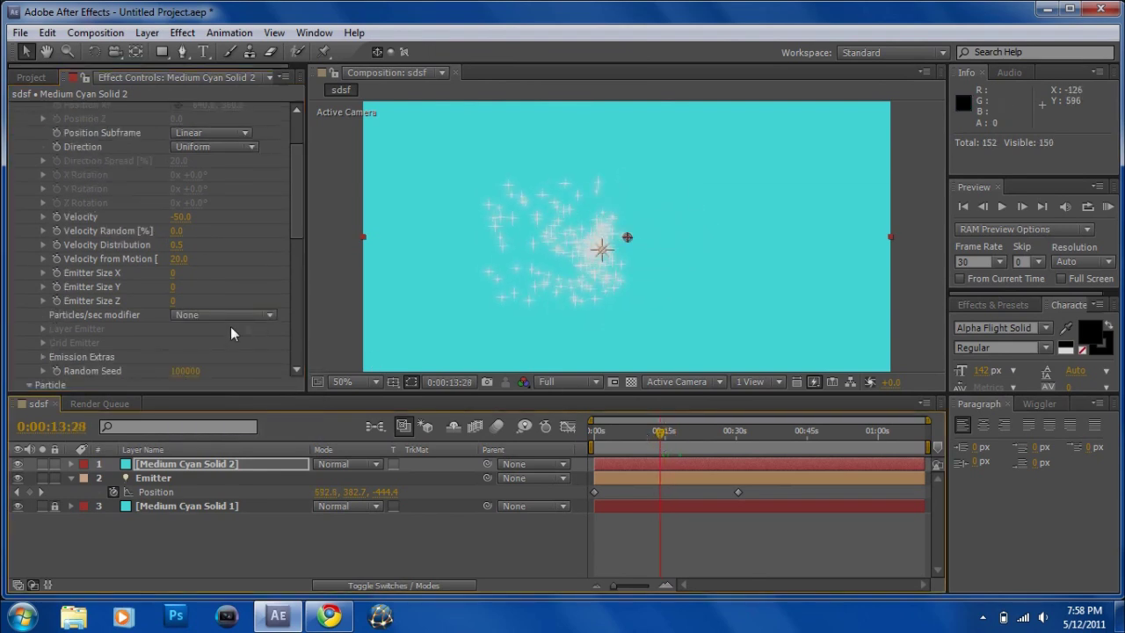
scroll(208, 349, "down", 2)
scroll(207, 342, "down", 2)
left_click(177, 326)
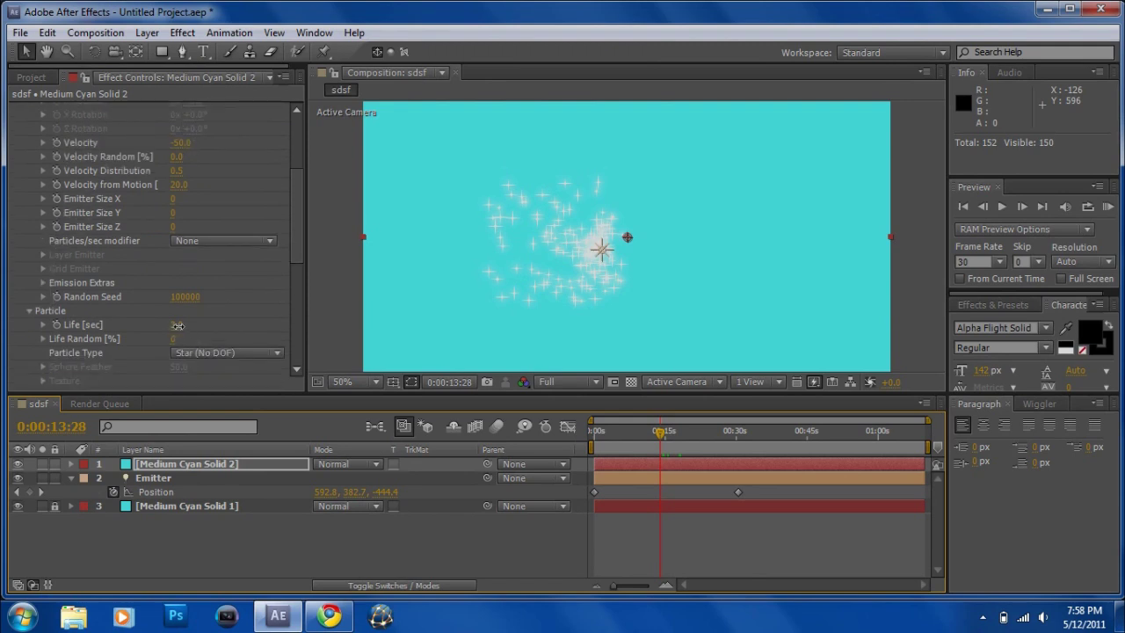
scroll(233, 324, "down", 6)
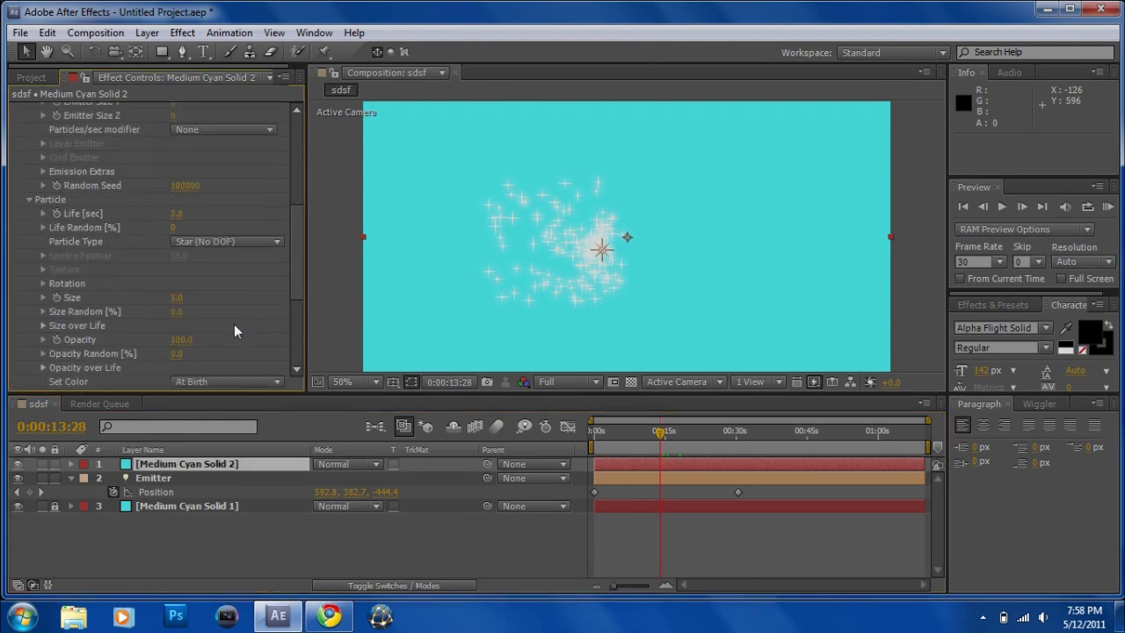
left_click_drag(178, 298, 179, 306)
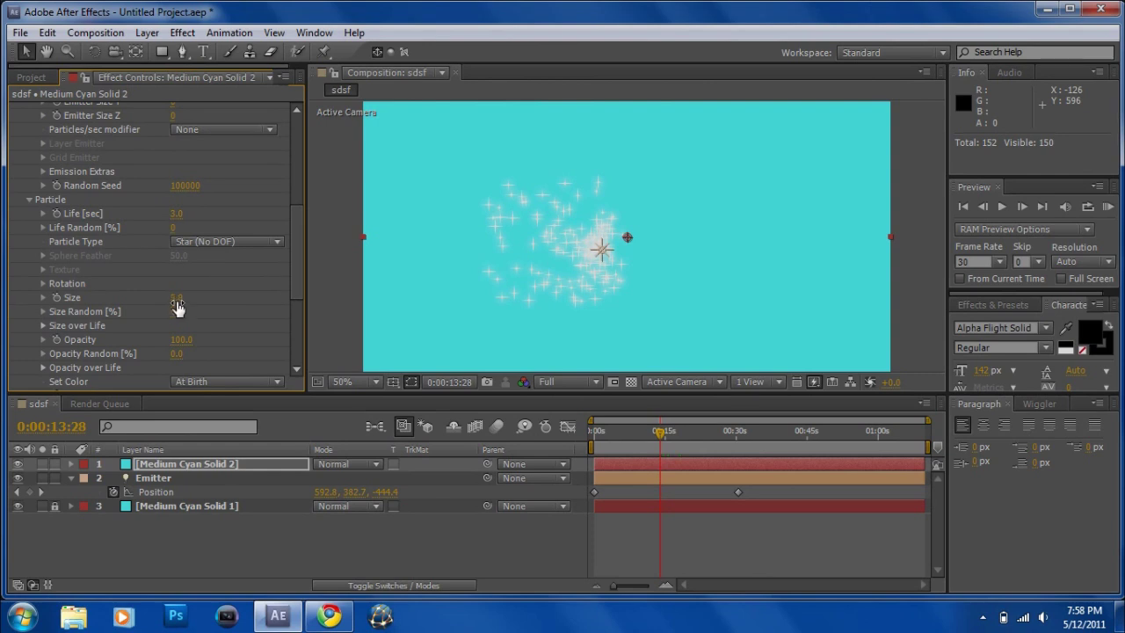
left_click(177, 298)
type("3")
key("Return")
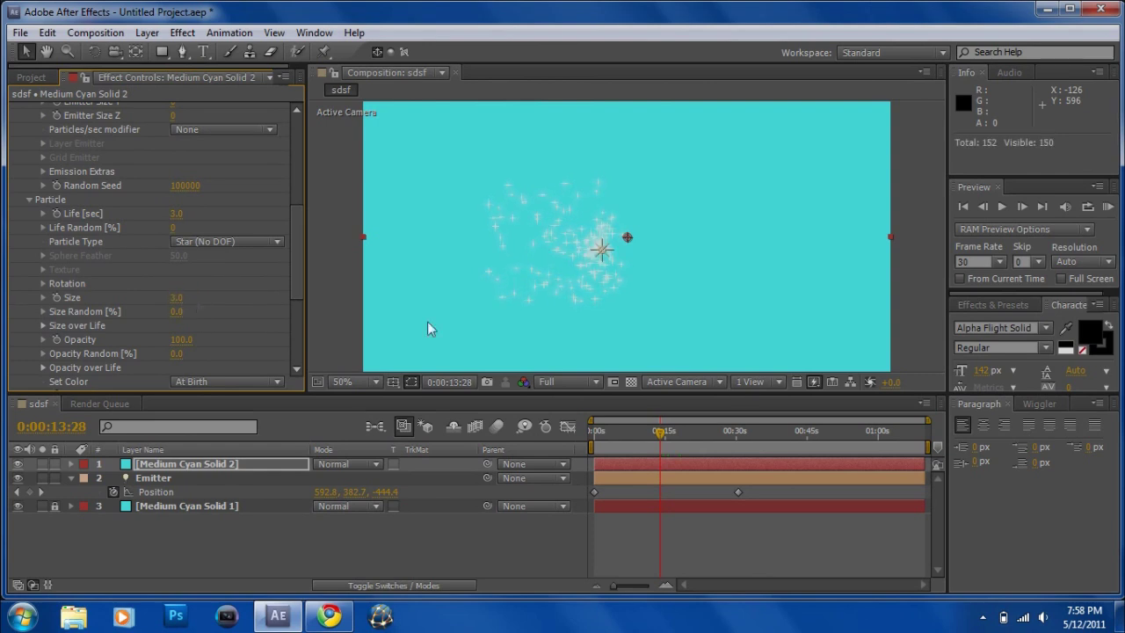
scroll(264, 303, "down", 2)
scroll(117, 354, "down", 5)
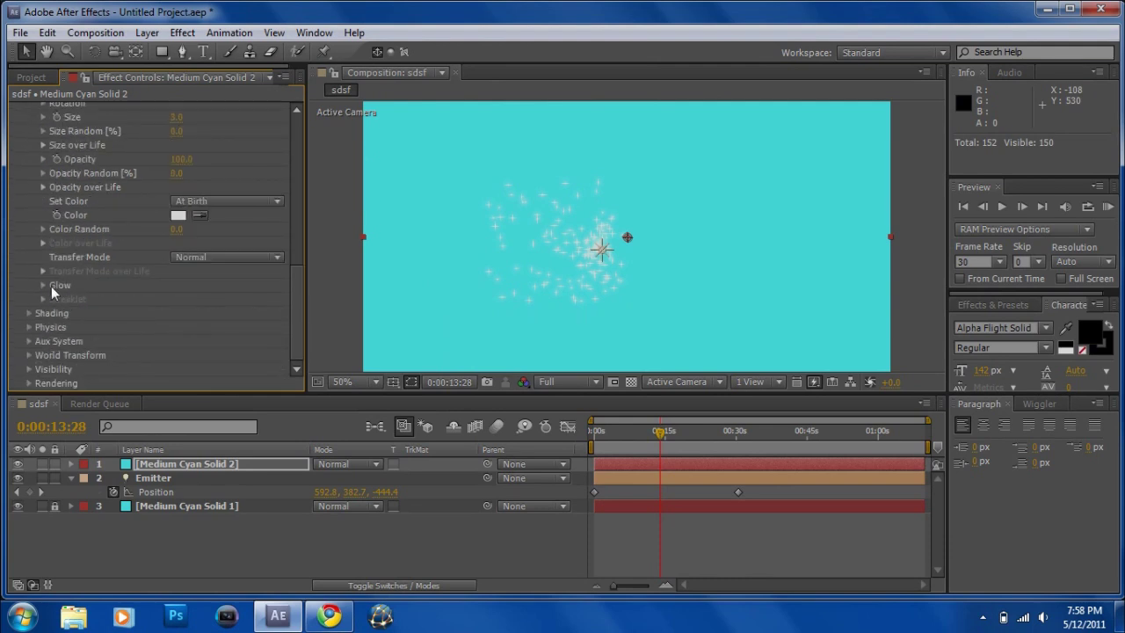
Check the particle Transfer Mode and Set Color dropdowns, leaving both unchanged.
left_click(44, 286)
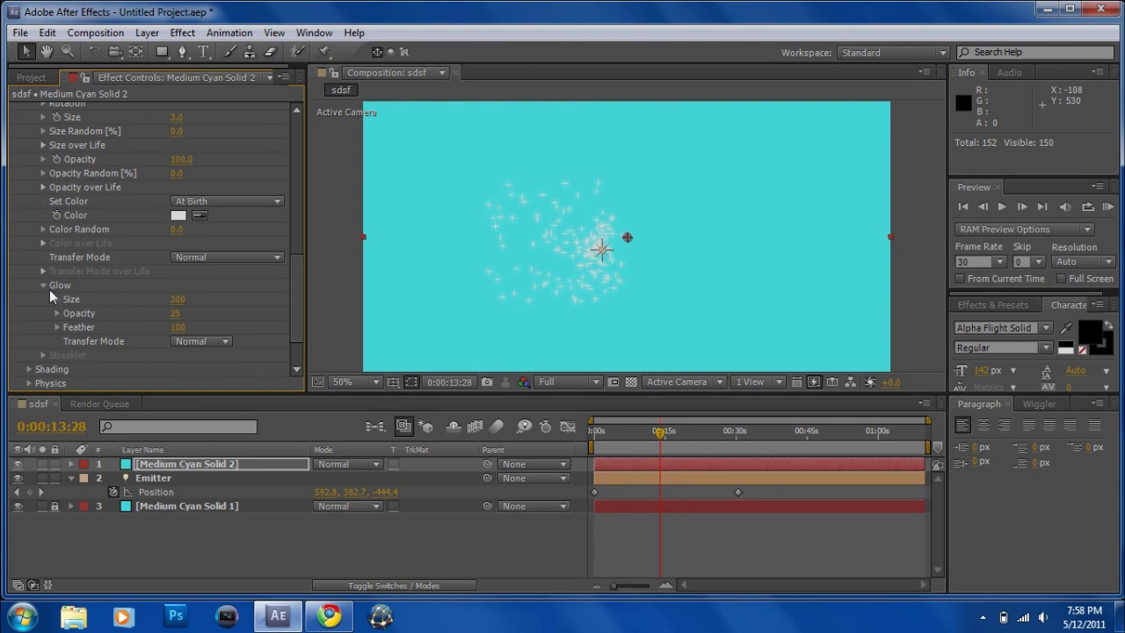
left_click(42, 284)
scroll(87, 270, "up", 3)
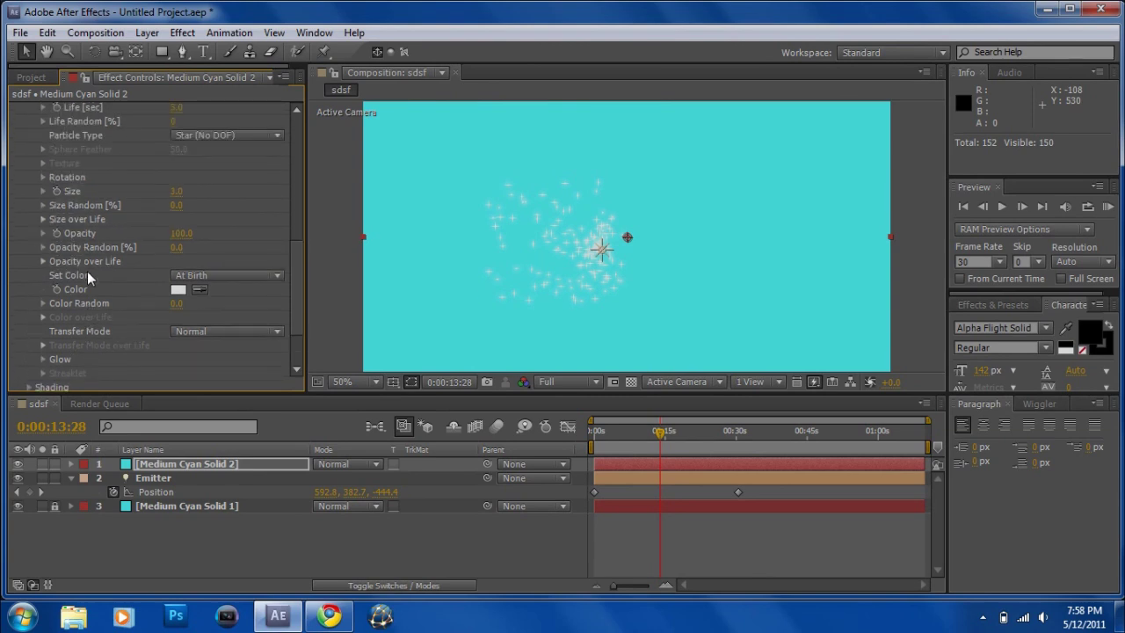
scroll(97, 268, "up", 3)
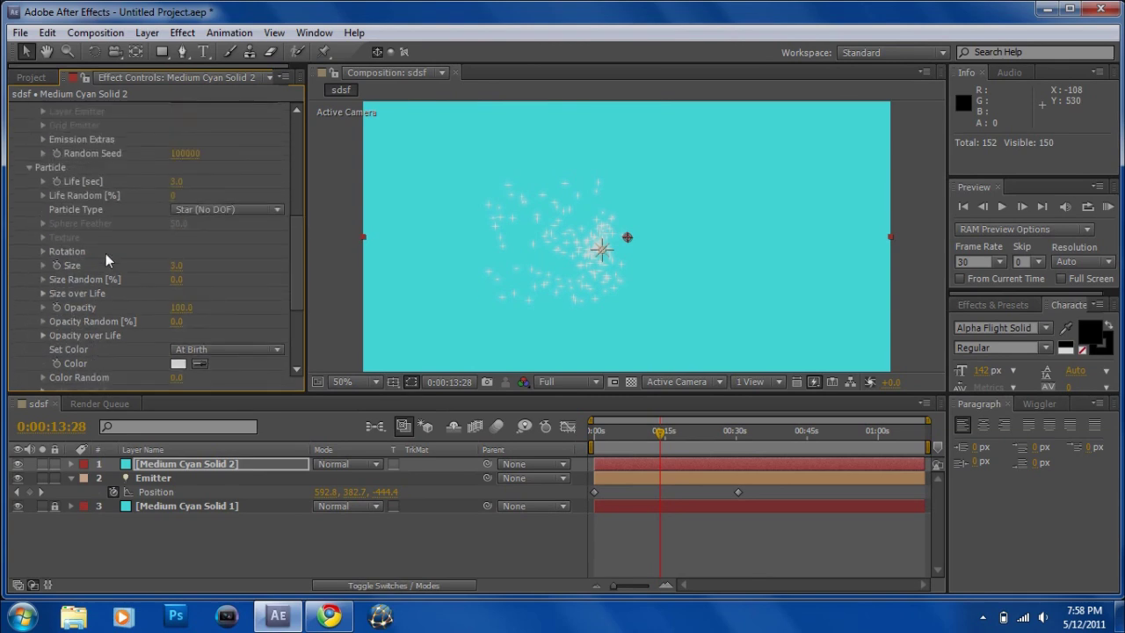
scroll(180, 290, "down", 2)
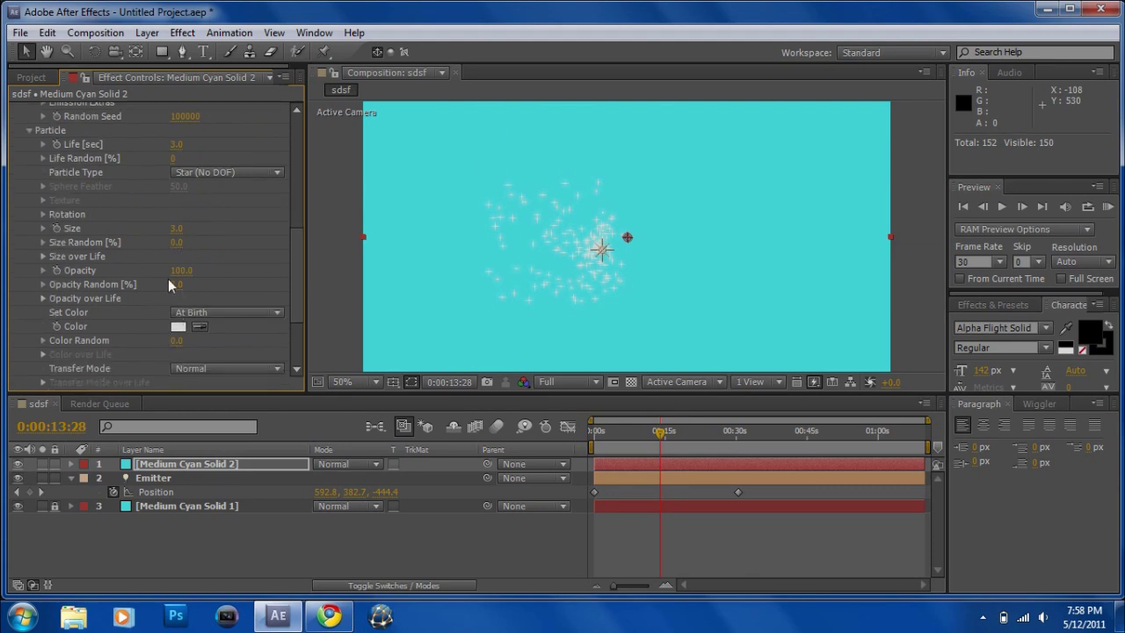
scroll(172, 312, "down", 2)
left_click(204, 331)
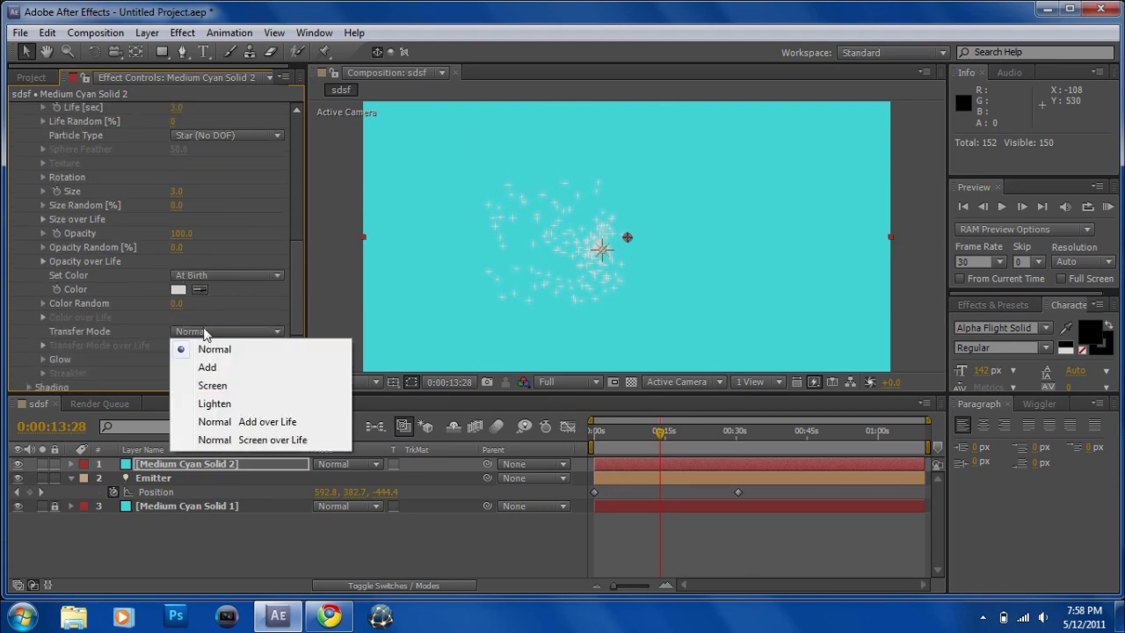
left_click(202, 276)
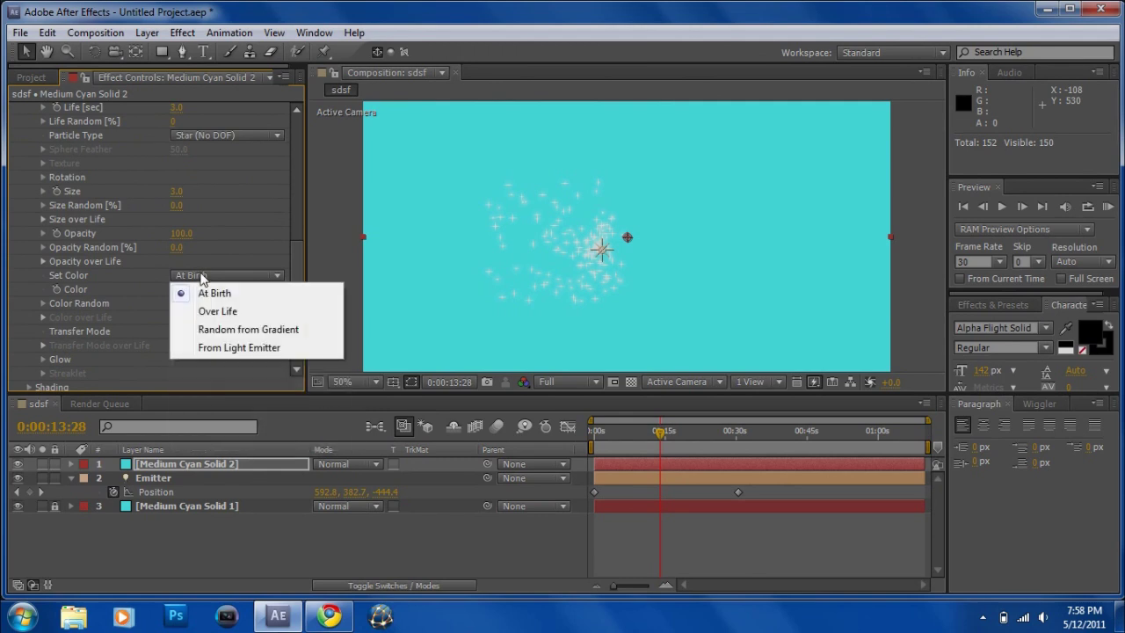
left_click(178, 204)
scroll(150, 215, "down", 4)
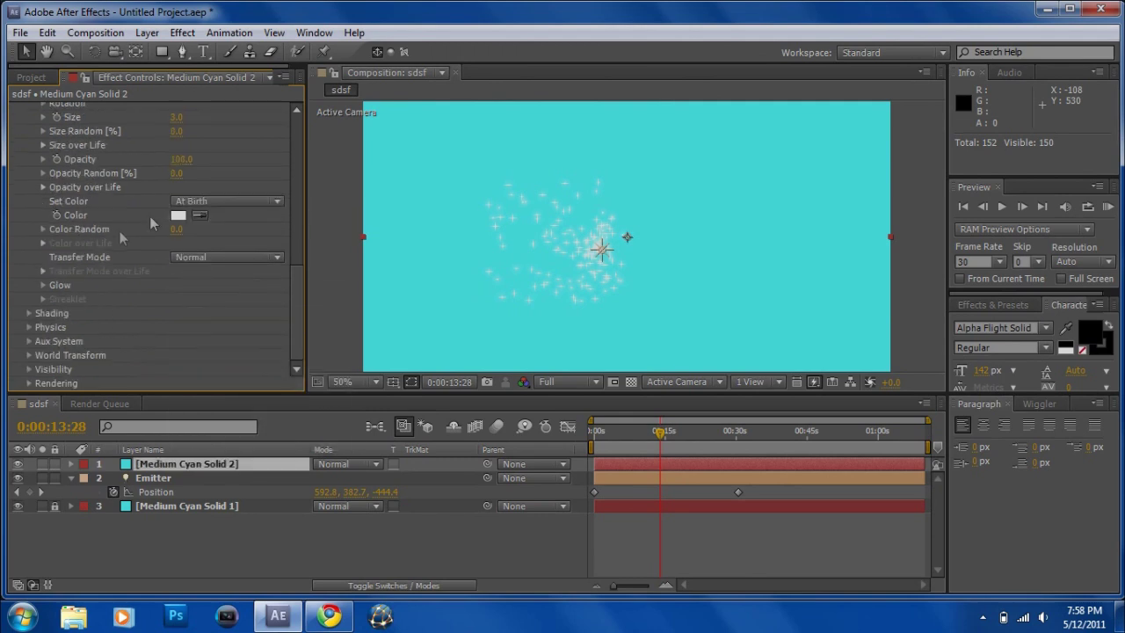
Expand the particle Glow settings and keep the Glow Transfer Mode at Normal.
left_click(44, 284)
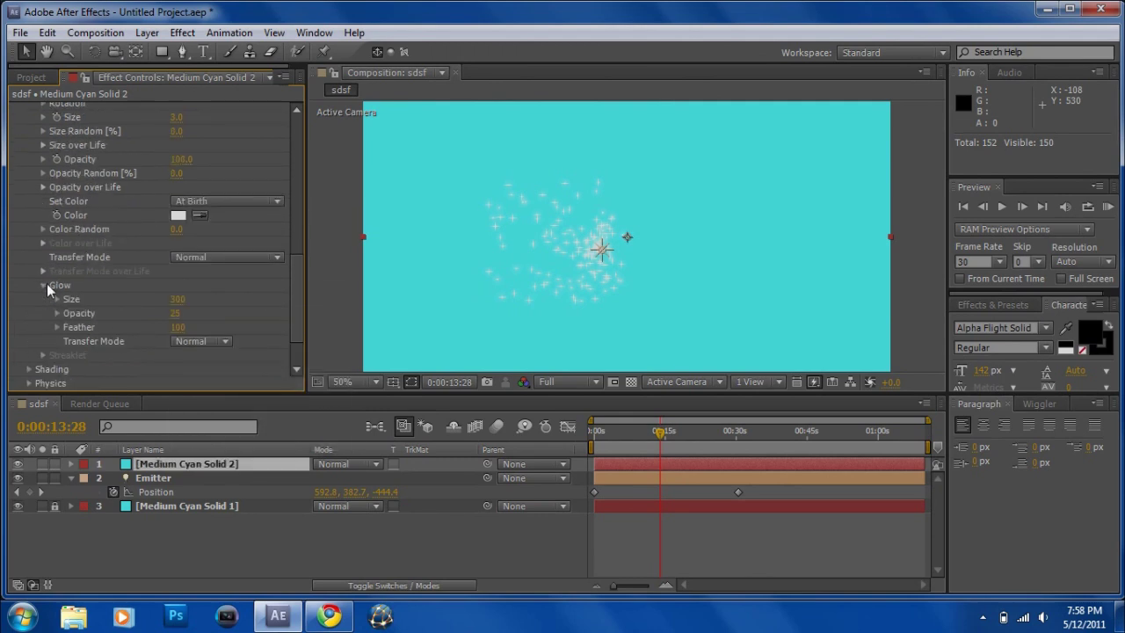
left_click(214, 341)
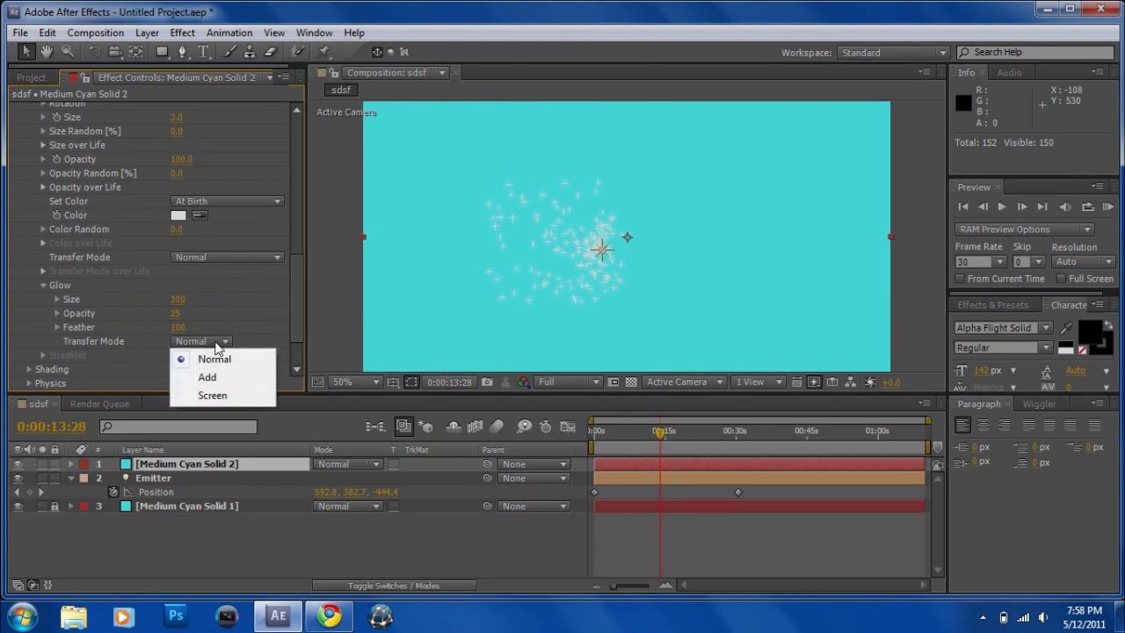
left_click(134, 367)
scroll(188, 230, "up", 2)
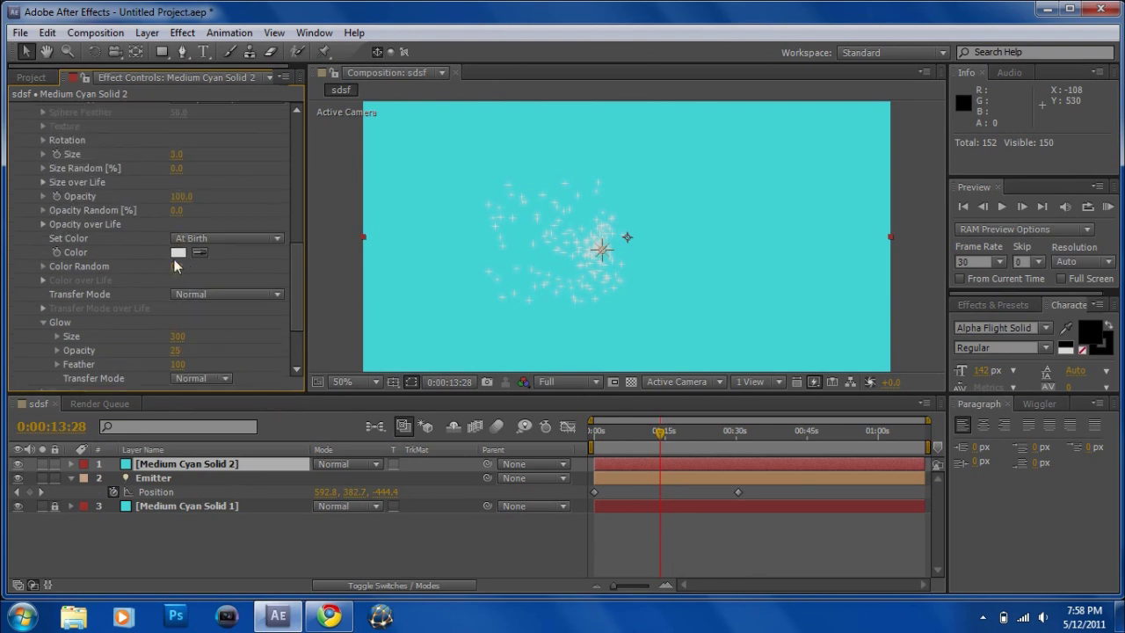
Set the Particle Color to light blue 75ACFF, then scrub the timeline to preview the sparkles.
left_click(178, 253)
left_click(238, 240)
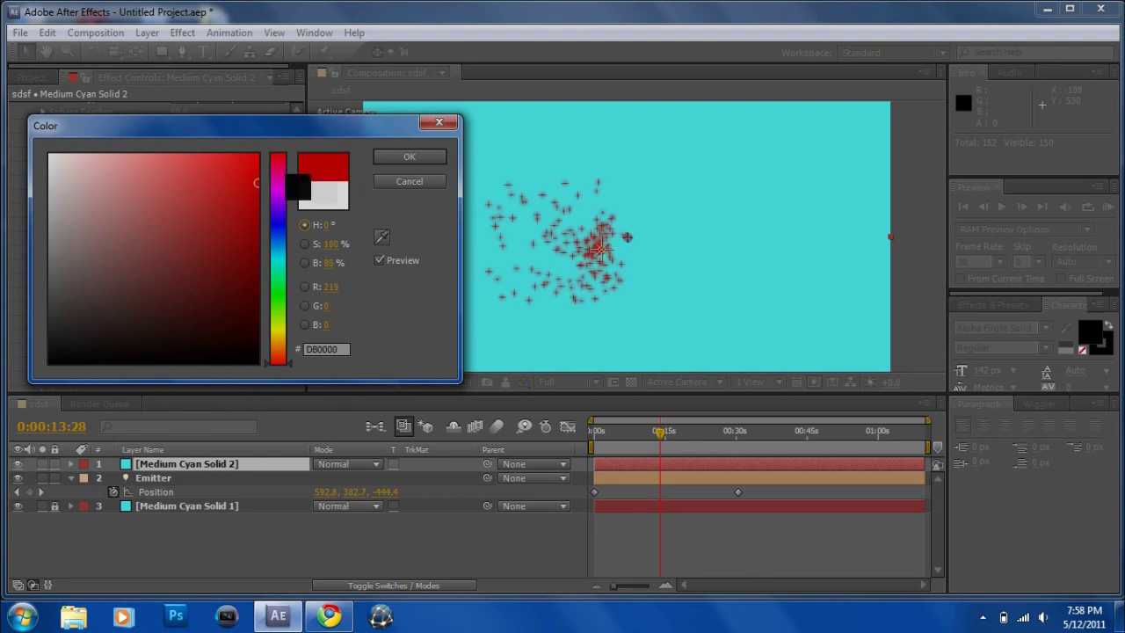
left_click(195, 161)
left_click_drag(172, 154, 214, 226)
left_click(276, 219)
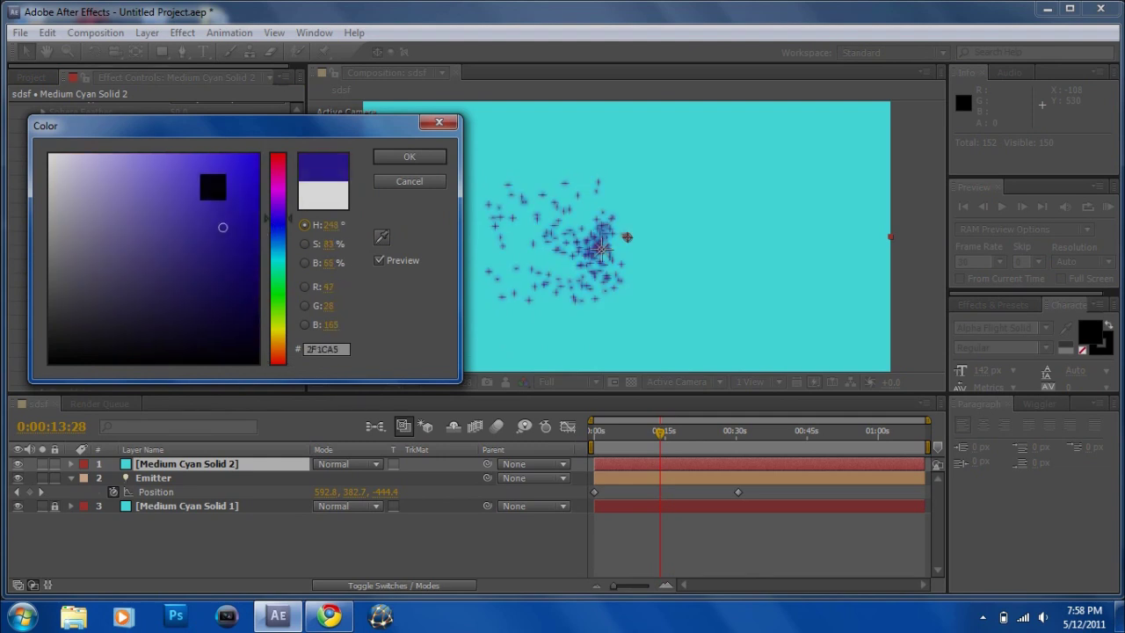
left_click(143, 154)
left_click(161, 155)
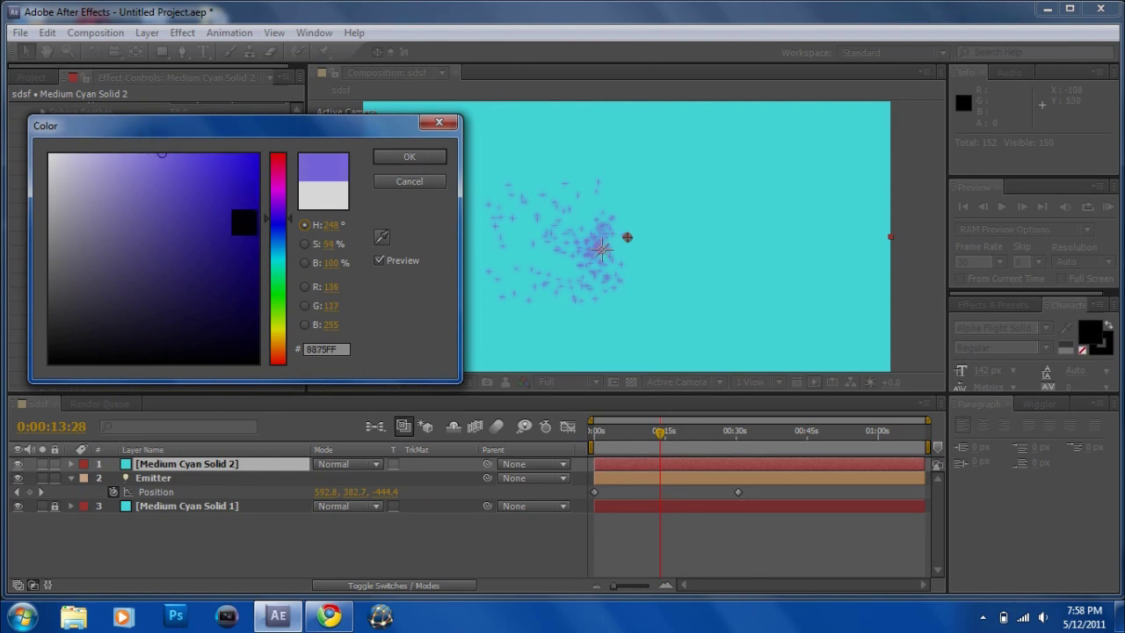
left_click_drag(273, 254, 279, 239)
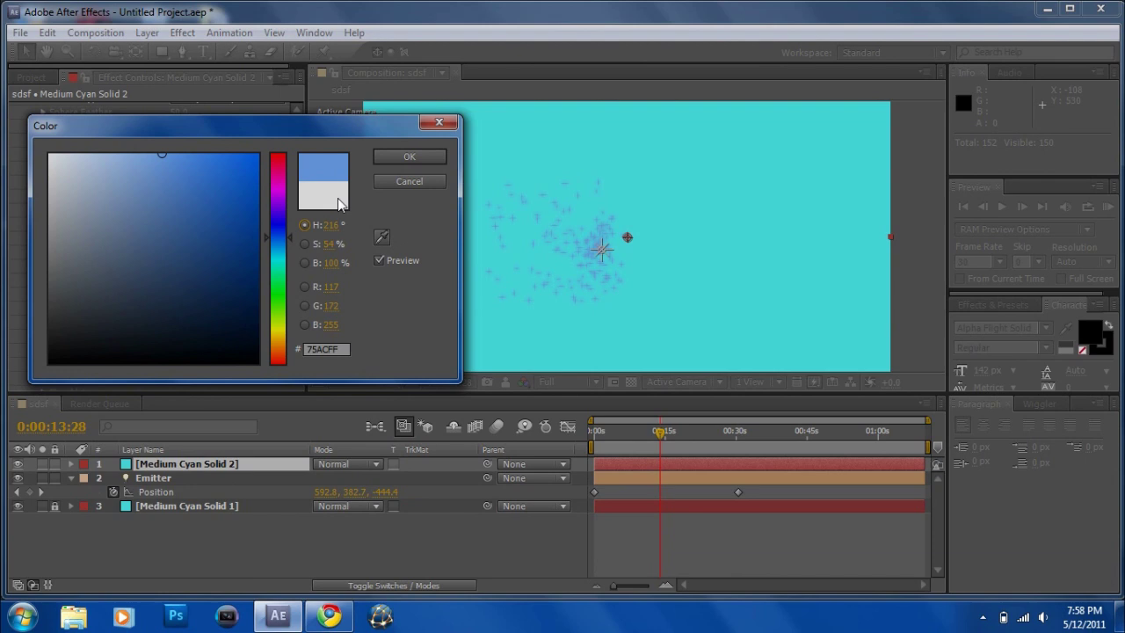
left_click(420, 156)
mouse_move(659, 437)
left_mouse_down()
mouse_move(695, 407)
mouse_move(682, 426)
mouse_move(595, 431)
mouse_move(646, 430)
left_mouse_up()
scroll(251, 296, "down", 1)
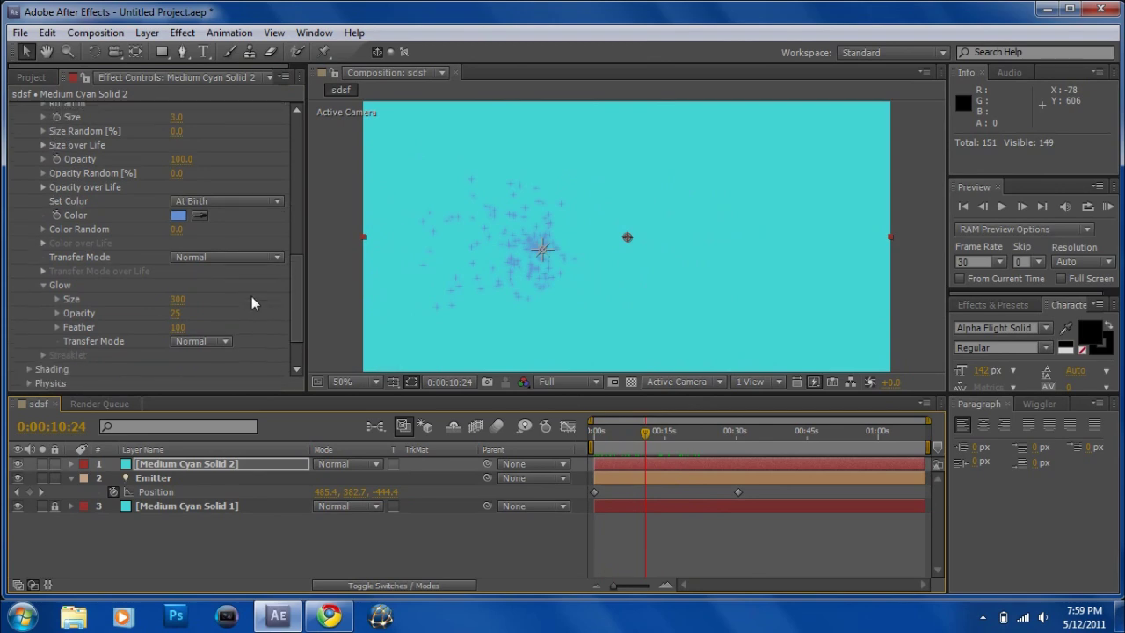
scroll(252, 296, "up", 2)
scroll(253, 296, "down", 2)
scroll(254, 299, "down", 2)
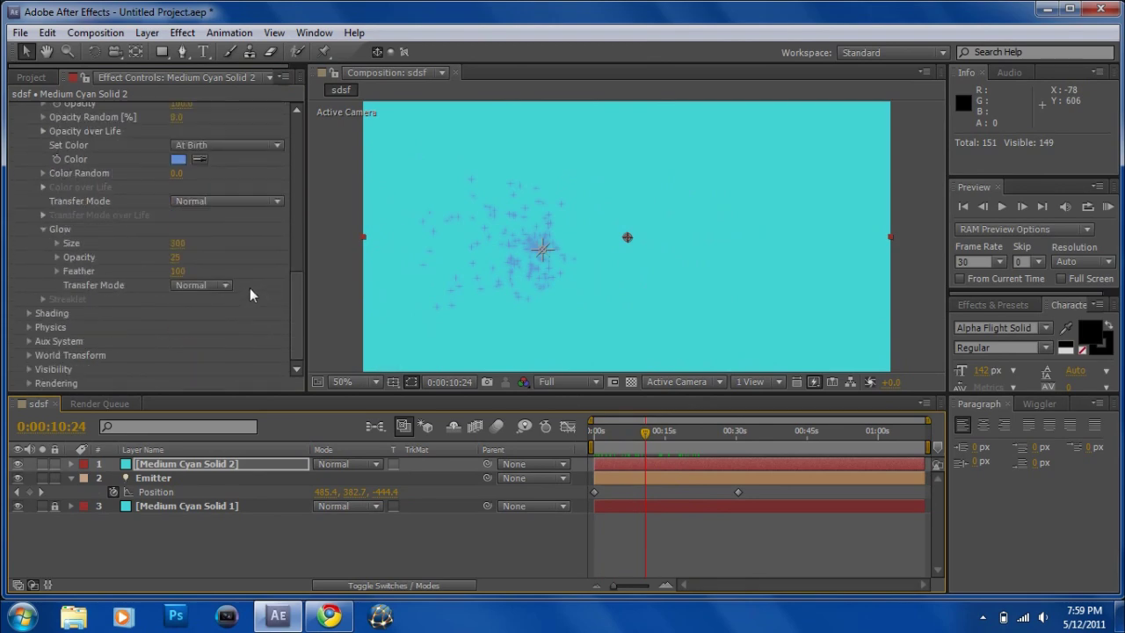
scroll(223, 293, "up", 10)
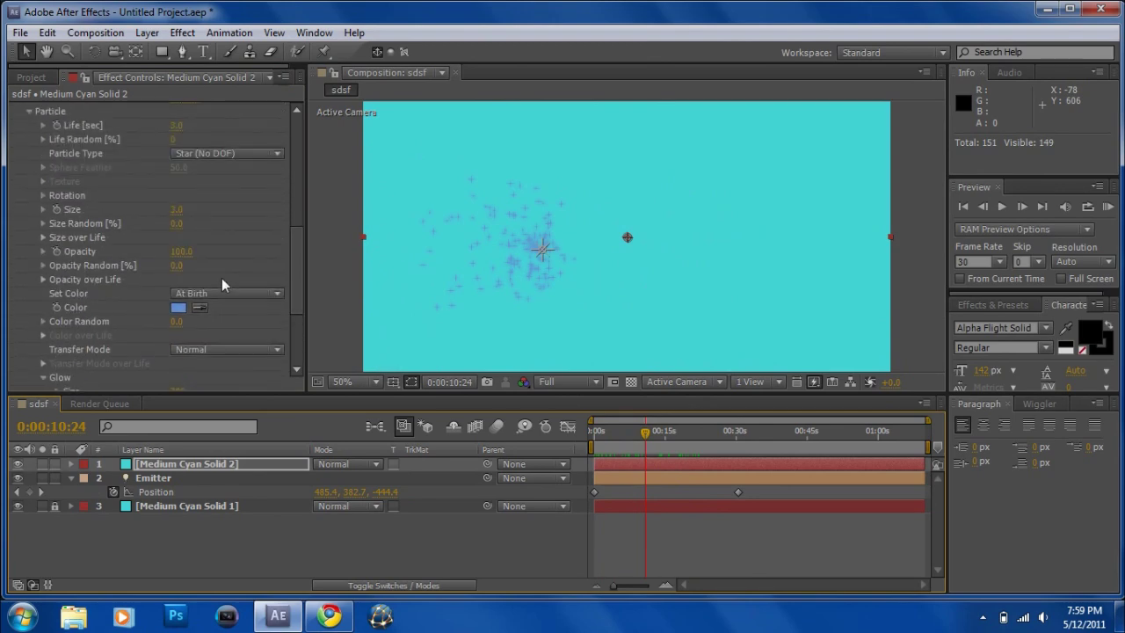
scroll(222, 275, "up", 7)
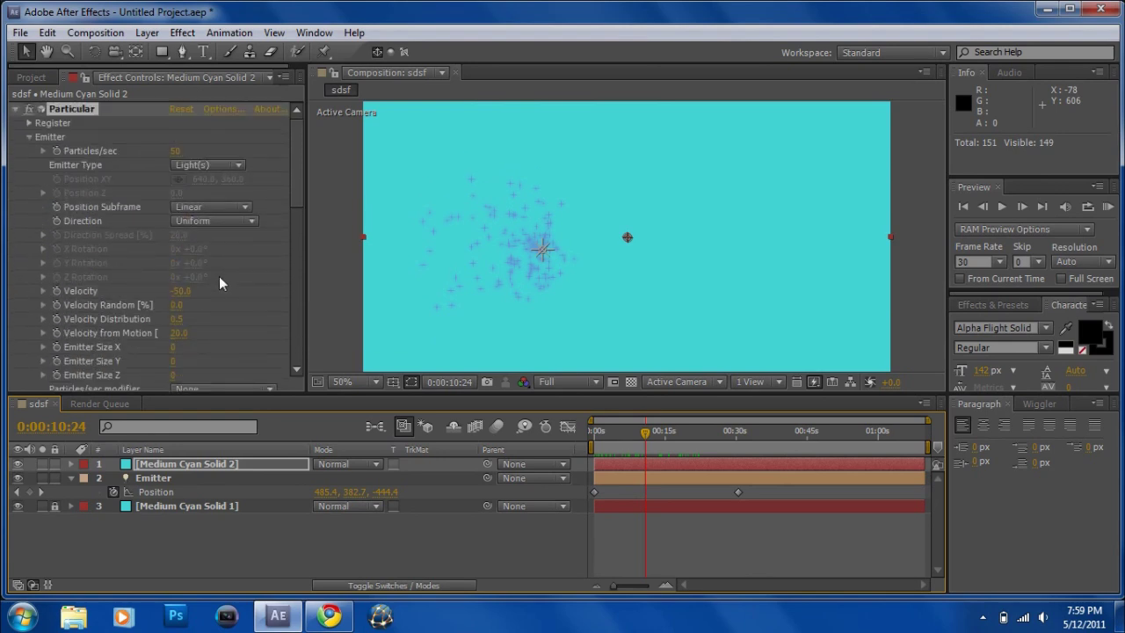
scroll(210, 220, "down", 3)
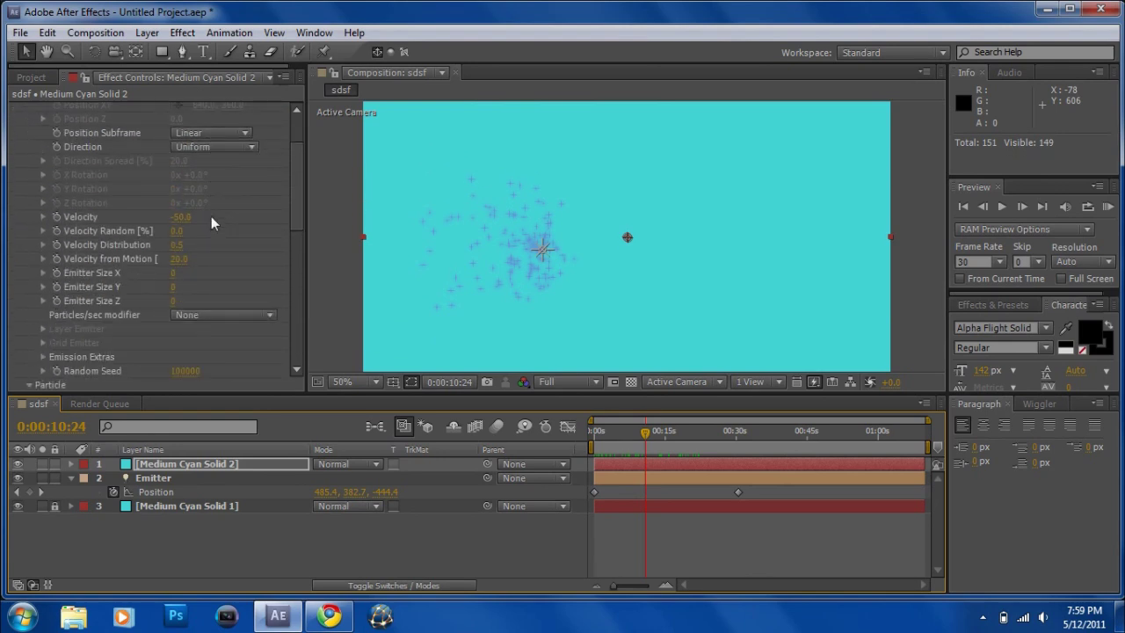
scroll(211, 217, "up", 1)
left_click(210, 184)
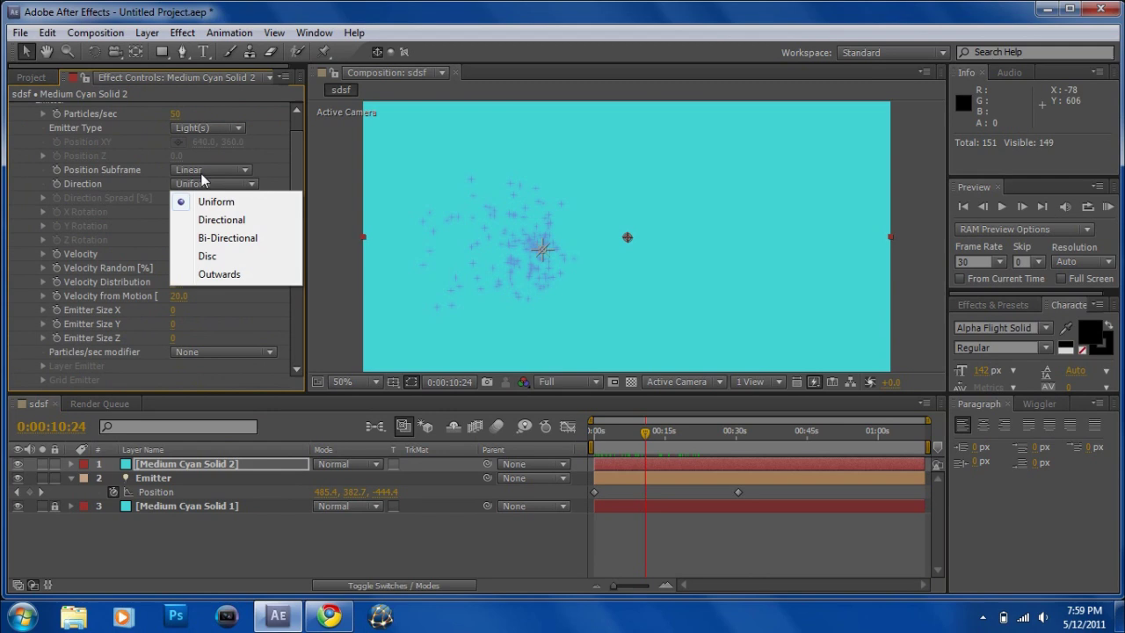
left_click(202, 172)
left_click(160, 334)
scroll(155, 336, "down", 5)
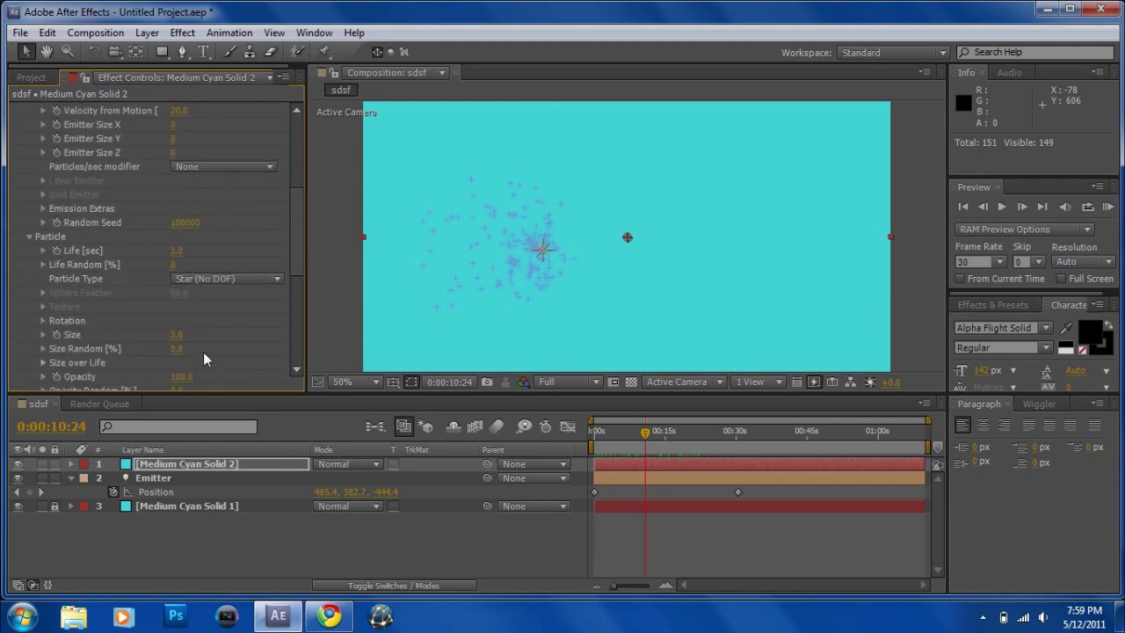
scroll(220, 275, "down", 2)
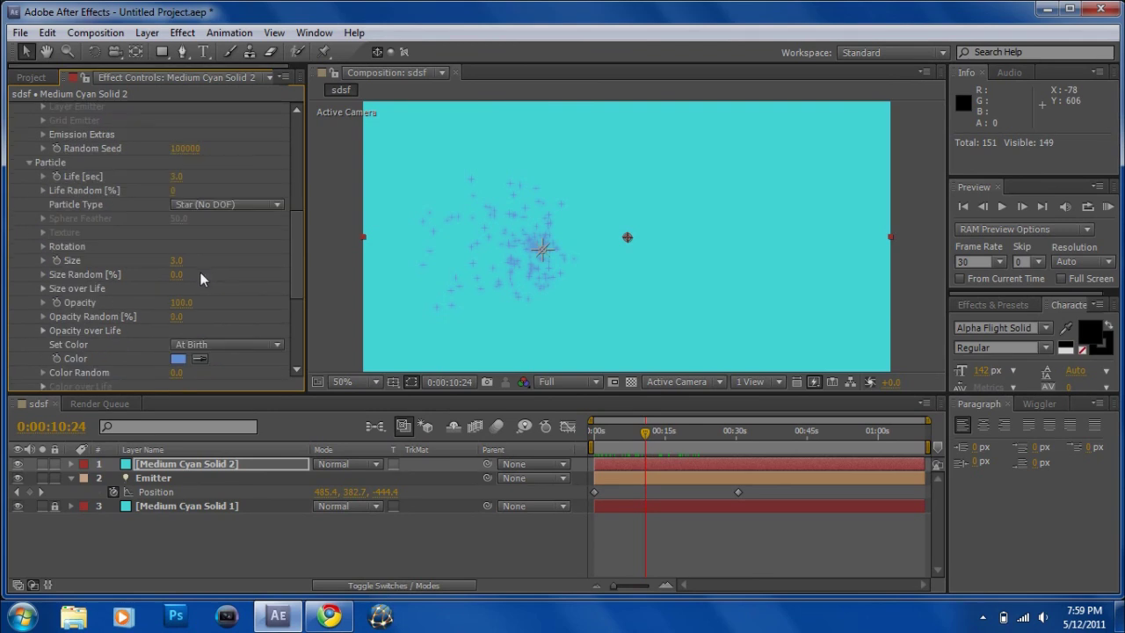
scroll(103, 337, "down", 1)
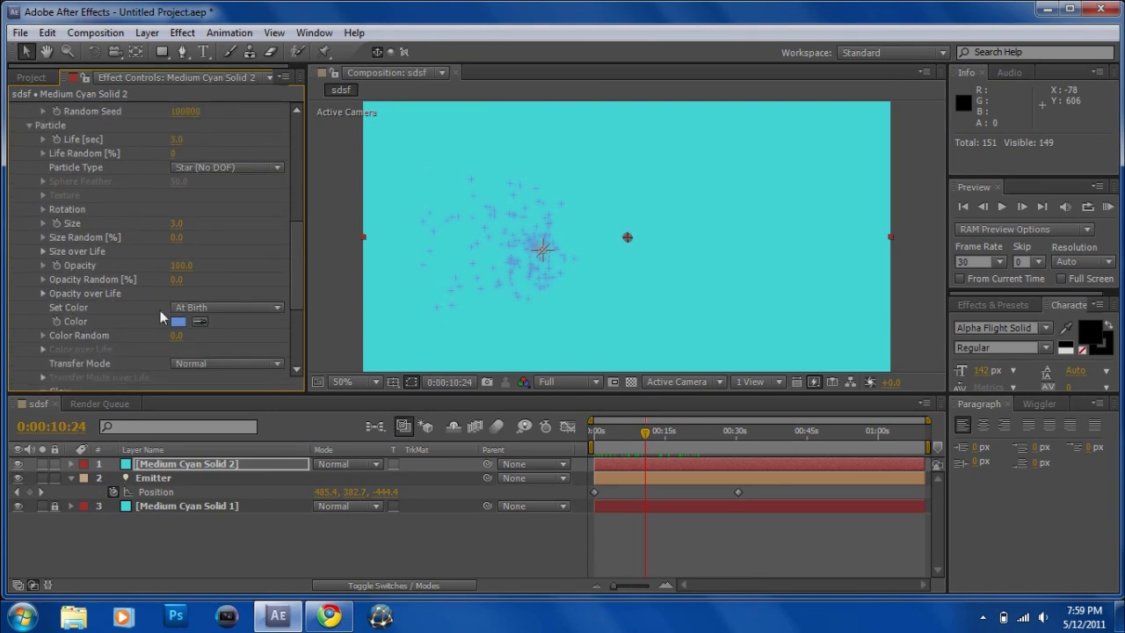
left_click(215, 310)
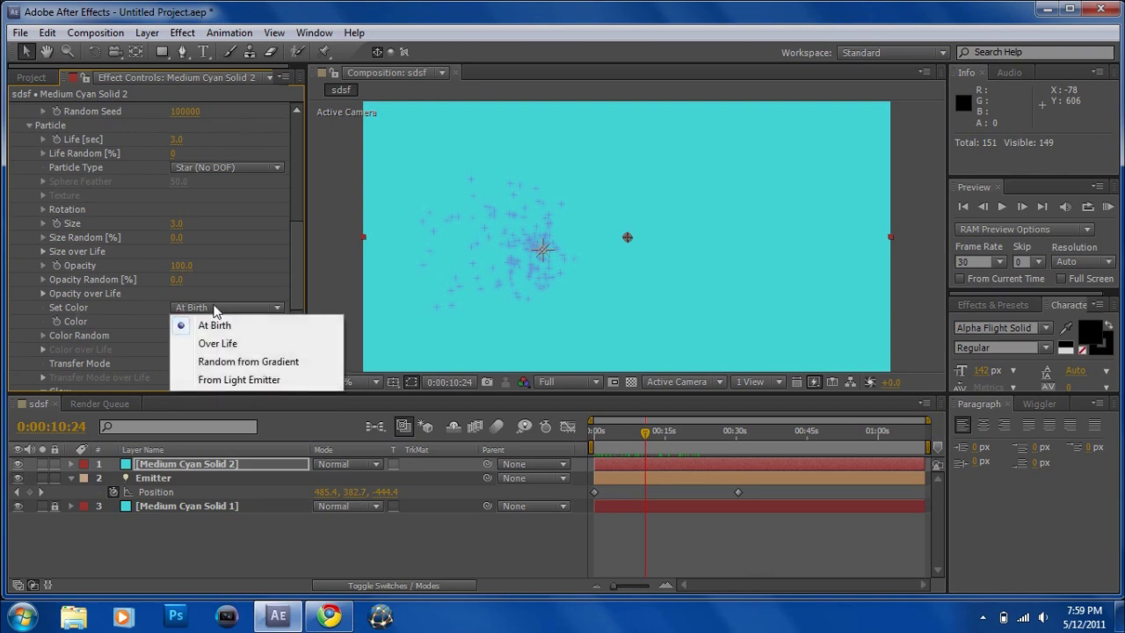
left_click(218, 343)
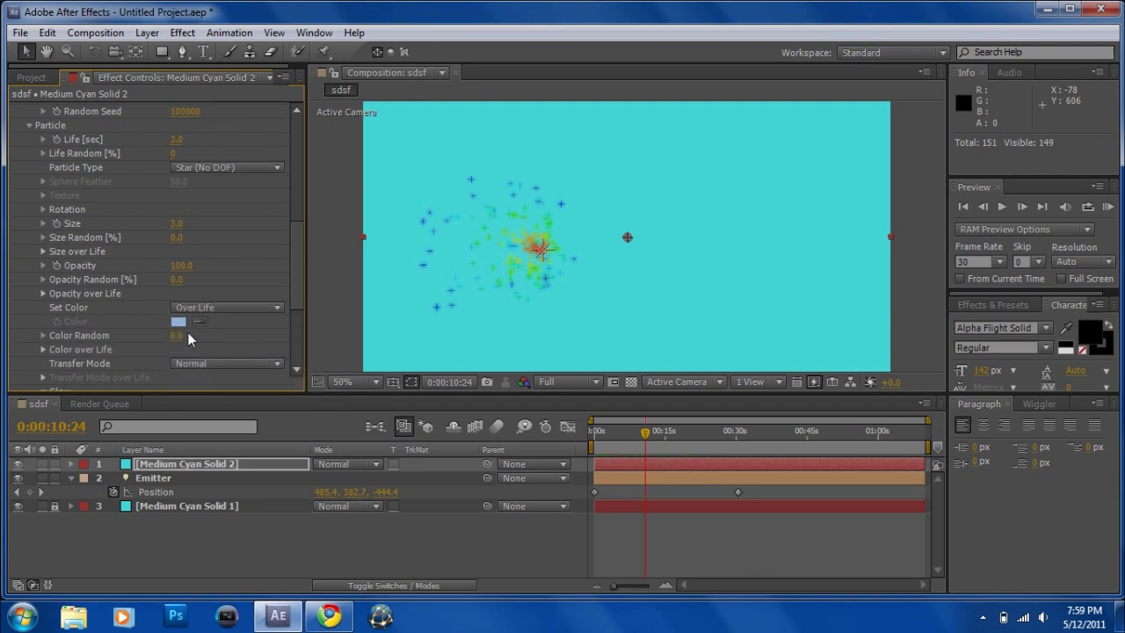
left_click(245, 306)
left_click(232, 322)
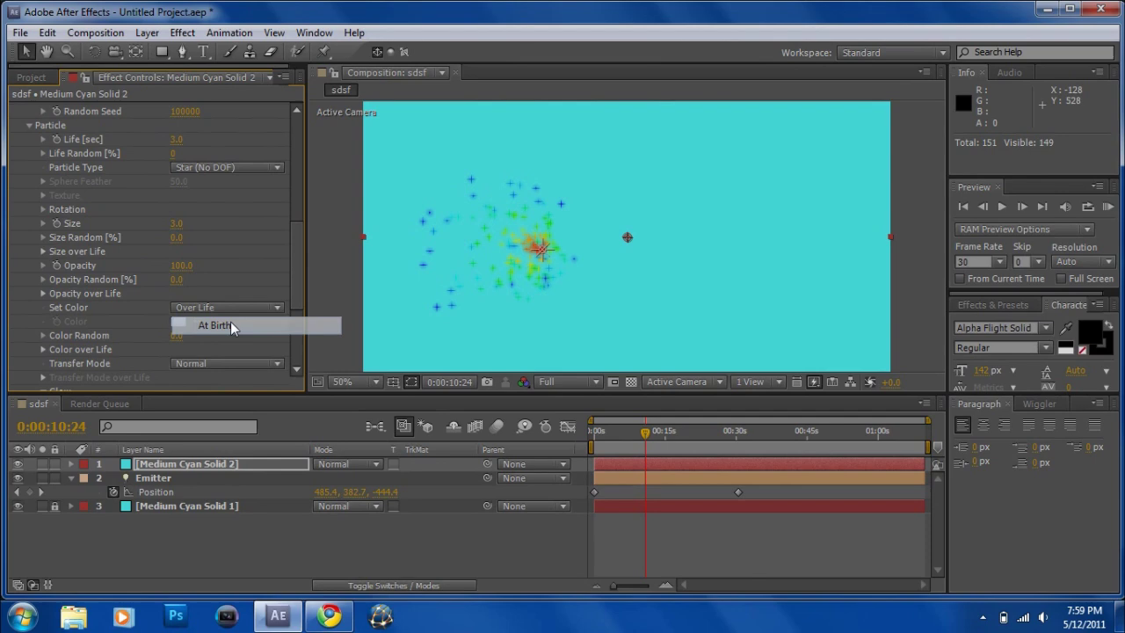